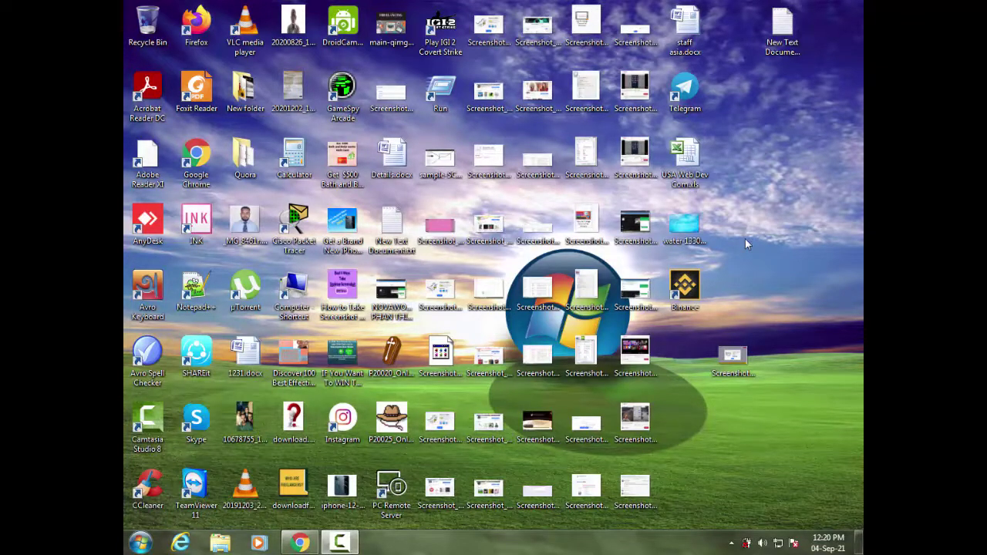
Step: Switch to Chrome and open the Technology Blog's stats page on blogger.com
left_click(299, 543)
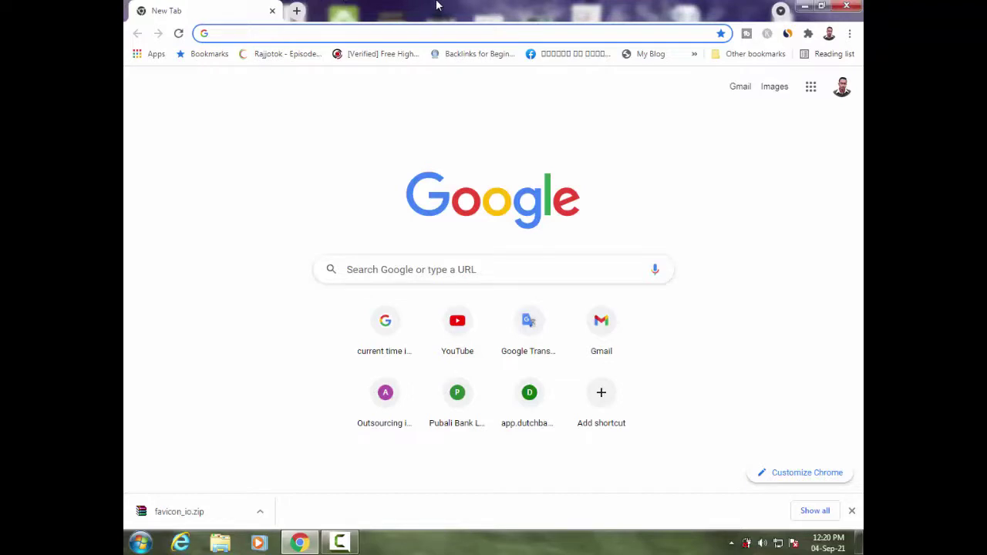
type("bl")
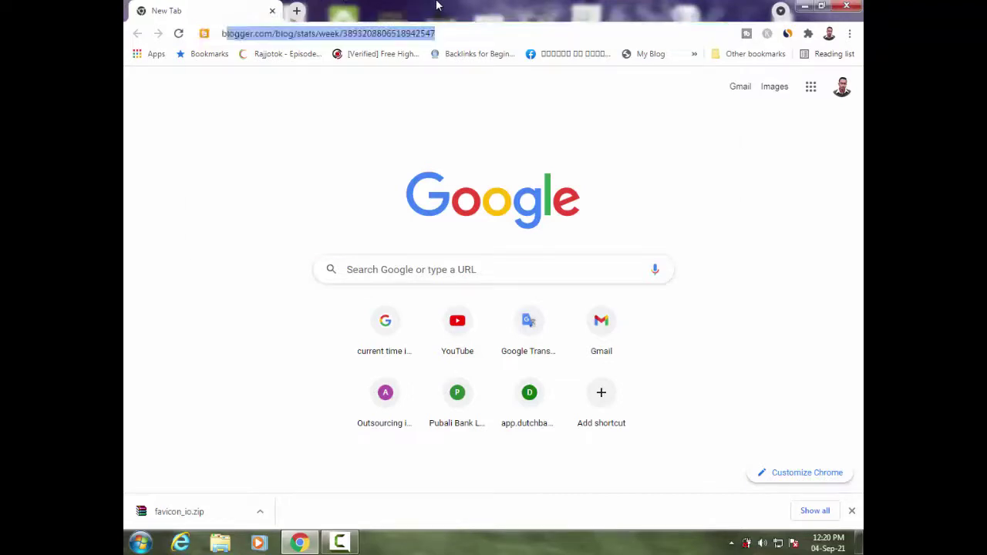
key("Return")
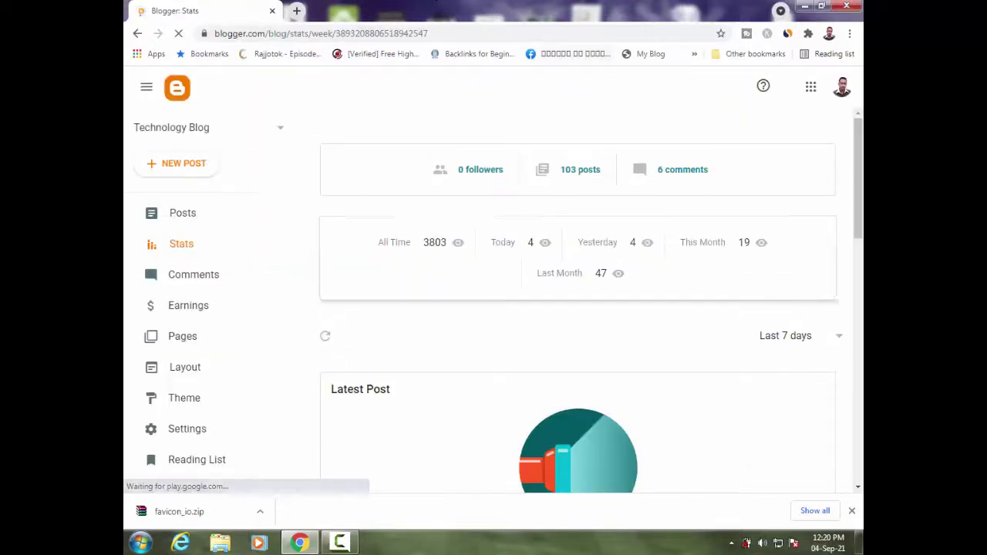
Step: Open the live Technology Blog in a new tab and view its current favicon
scroll(844, 200, "down", 2)
scroll(843, 200, "up", 2)
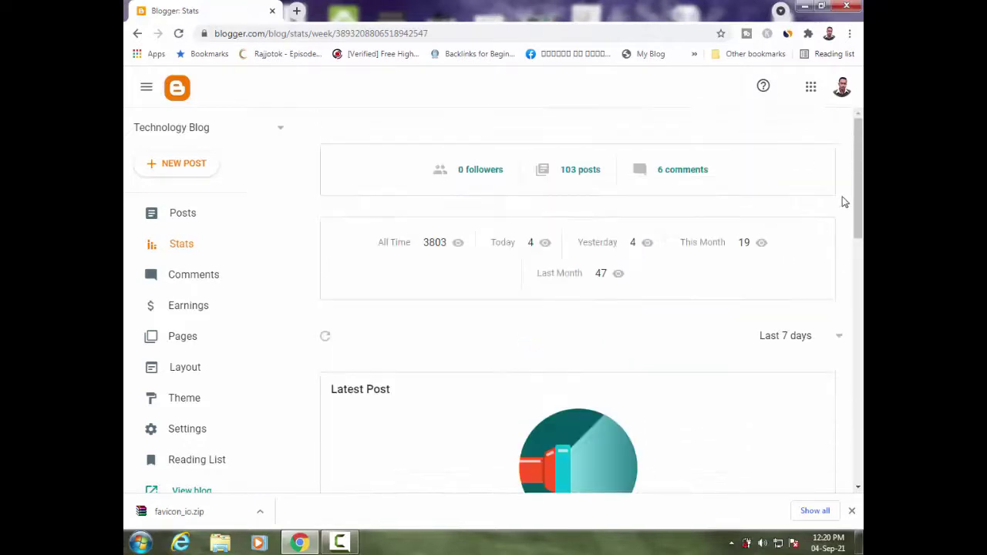
scroll(212, 423, "down", 2)
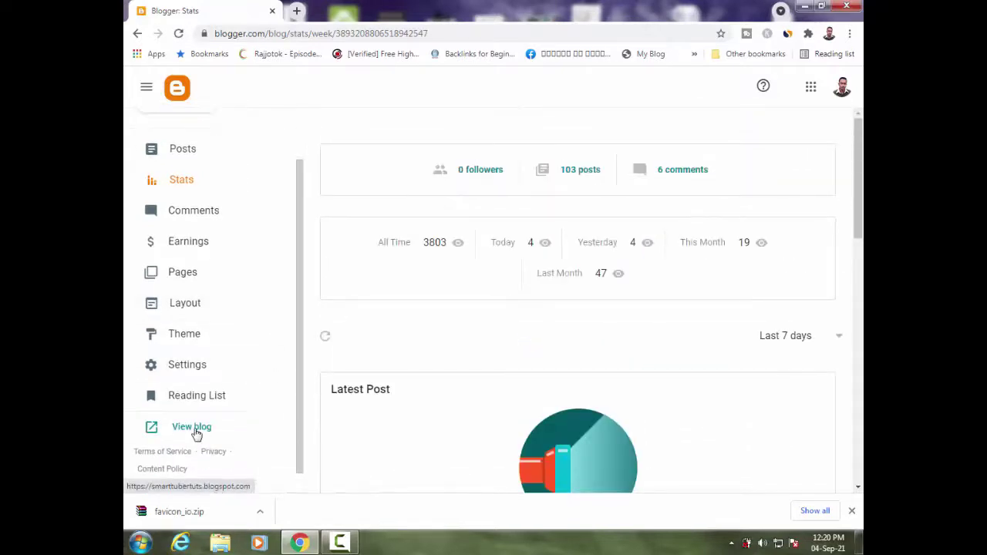
right_click(194, 427)
left_click(263, 310)
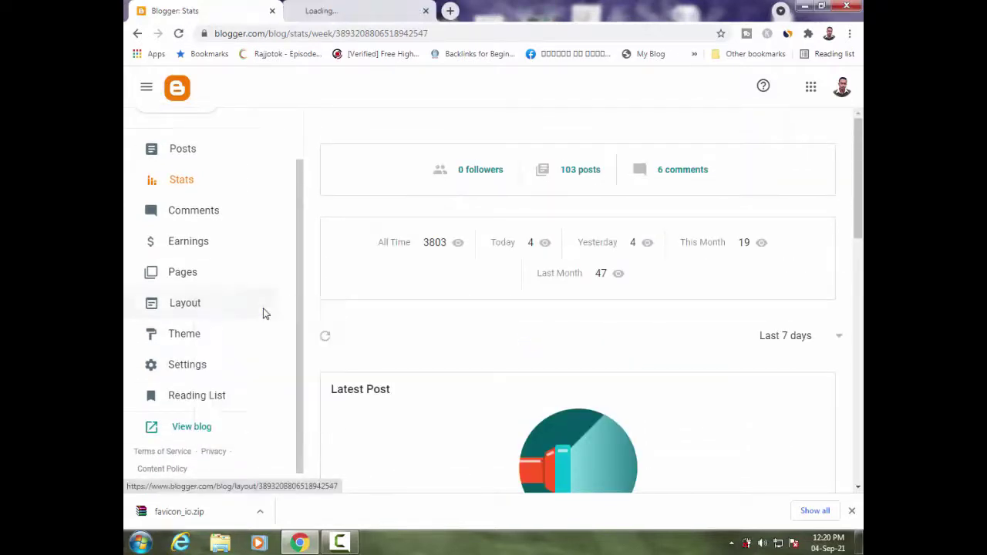
left_click(353, 8)
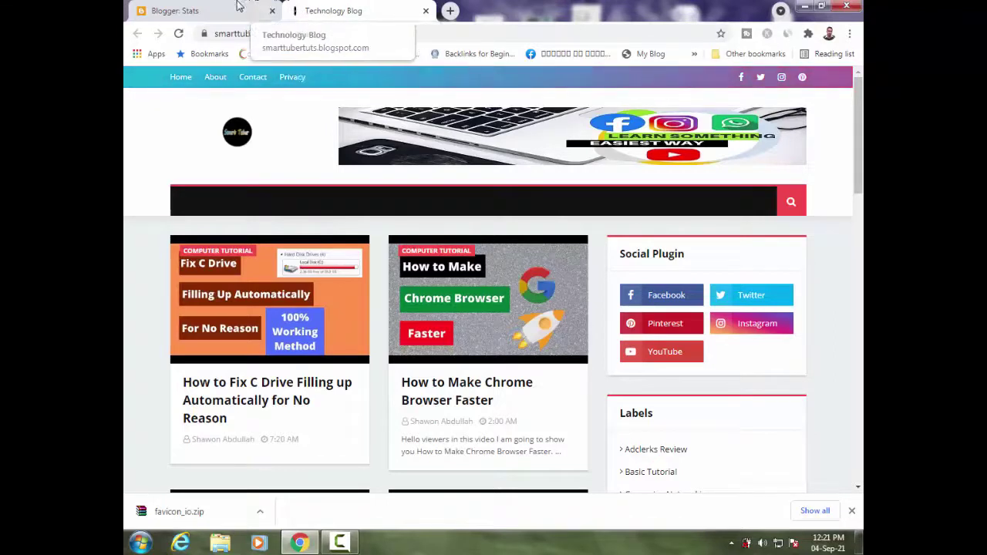
Step: Open the Favicon configuration page from the blog's Basic settings in Blogger
left_click(207, 7)
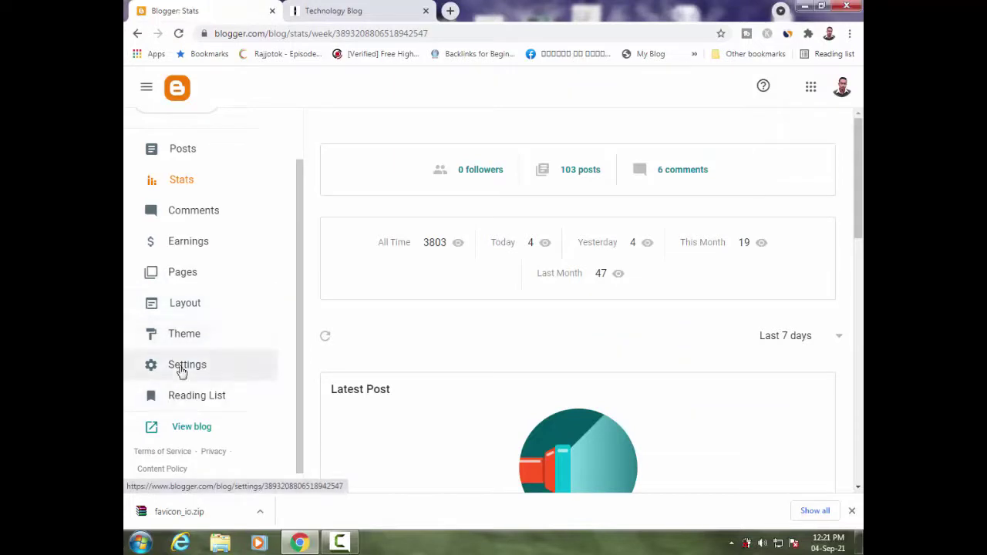
left_click(181, 371)
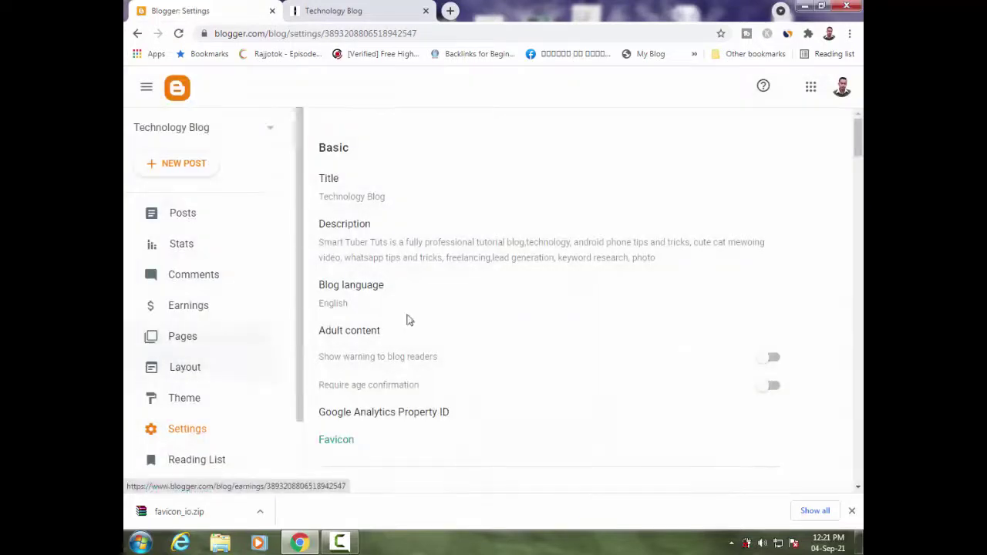
left_click(336, 440)
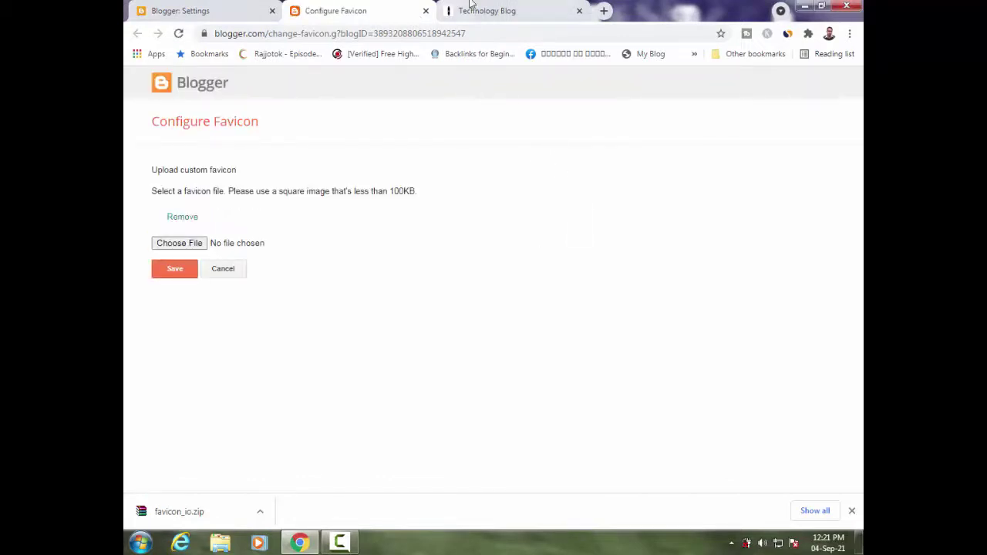
Step: Open the favicon.io website in a new tab
left_click(605, 11)
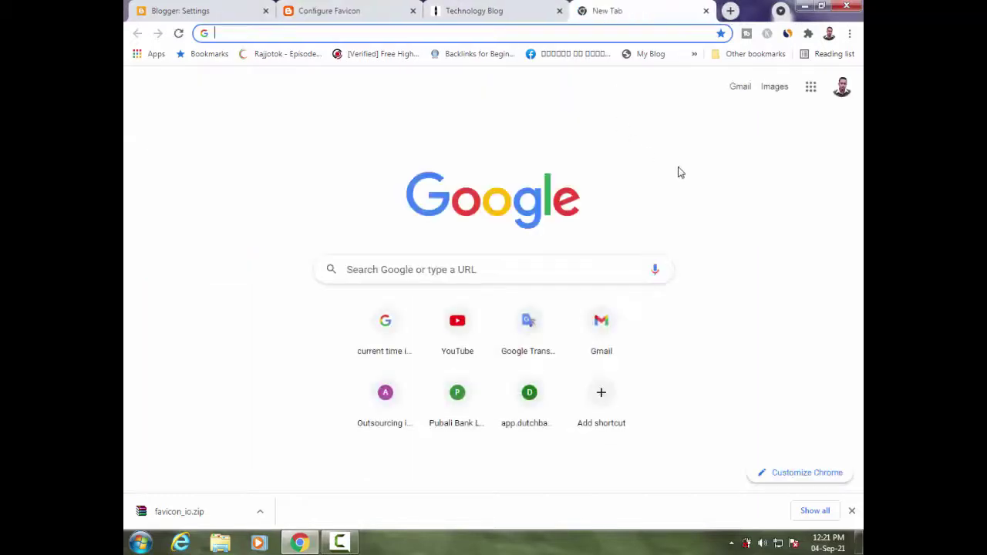
type("favicon.io")
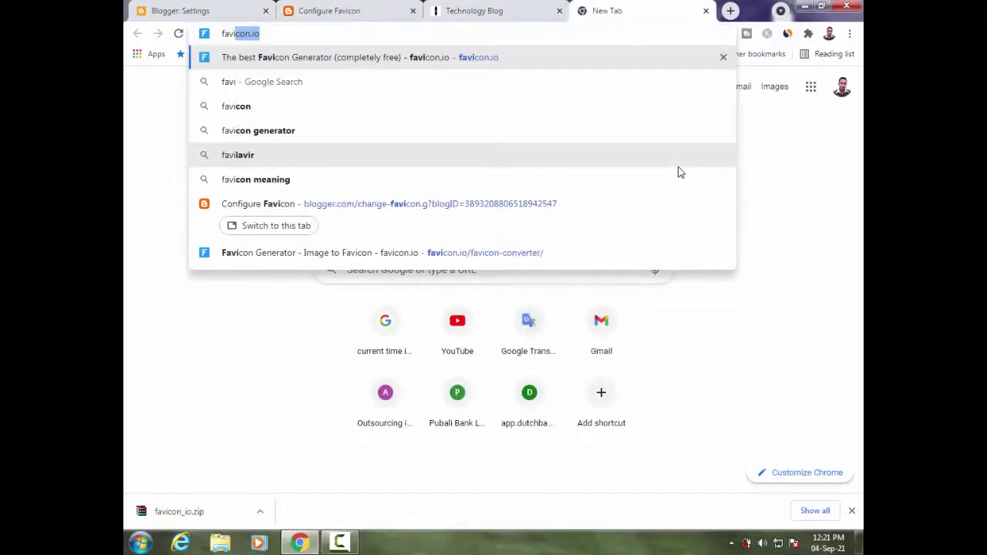
key("Return")
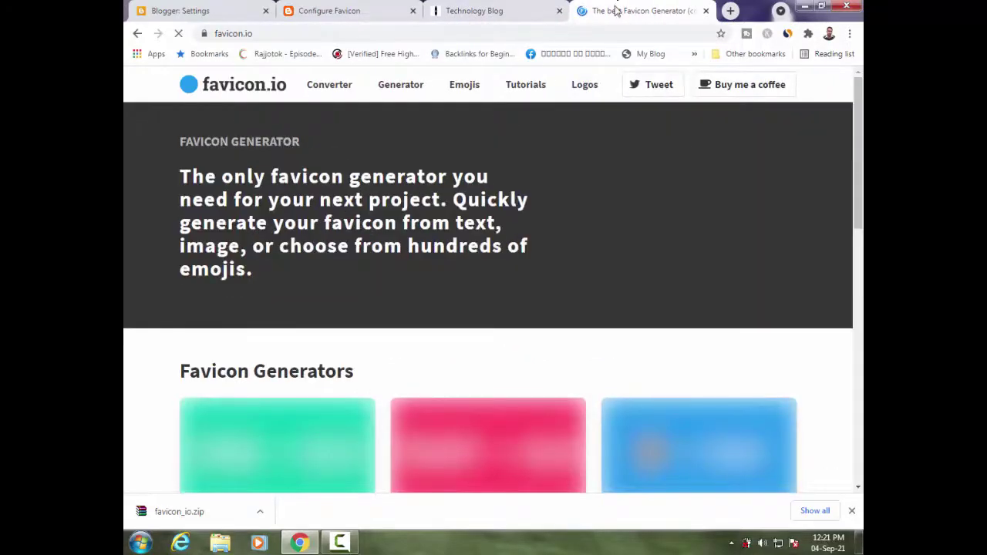
Step: Open the PNG to ICO image converter on favicon.io and dismiss the interrupting ad
scroll(620, 163, "down", 2)
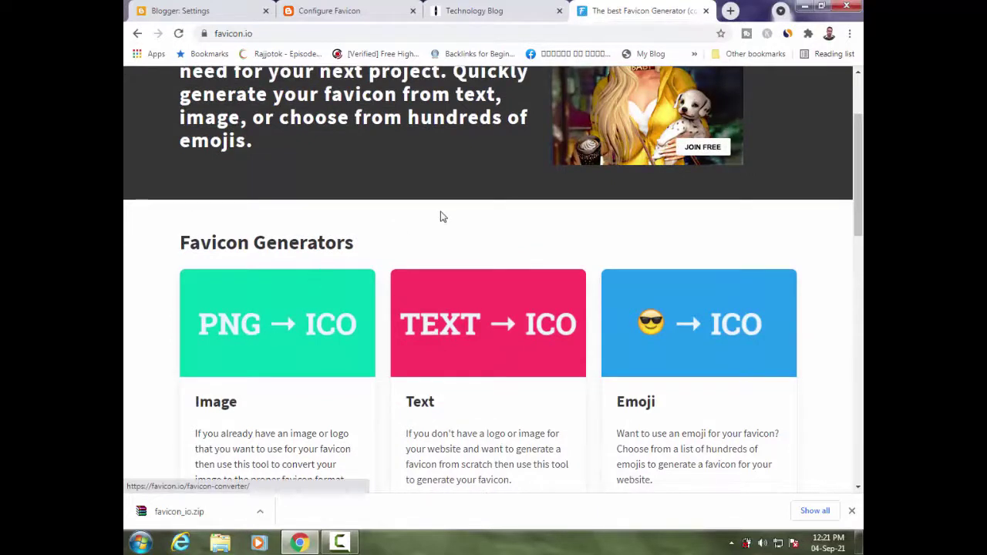
scroll(443, 213, "down", 1)
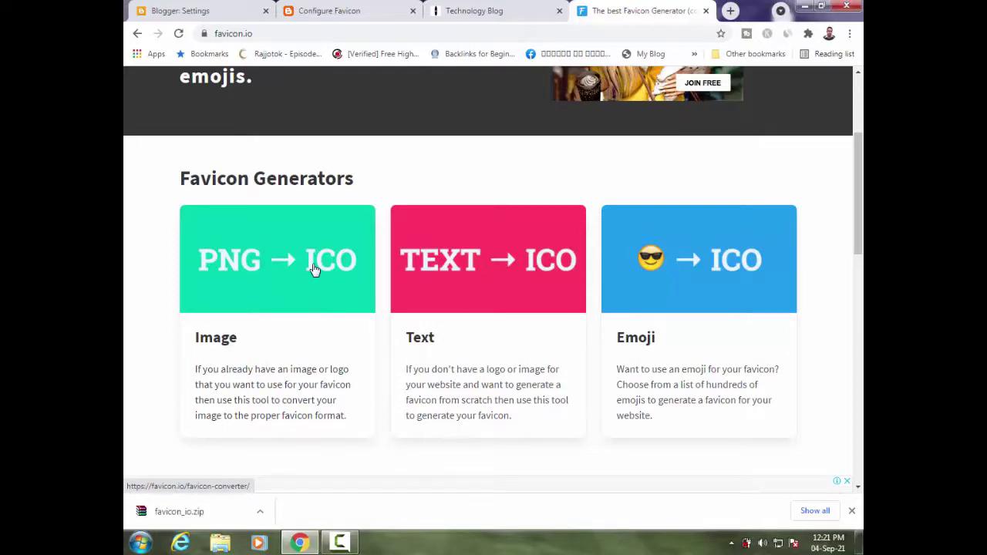
left_click(314, 268)
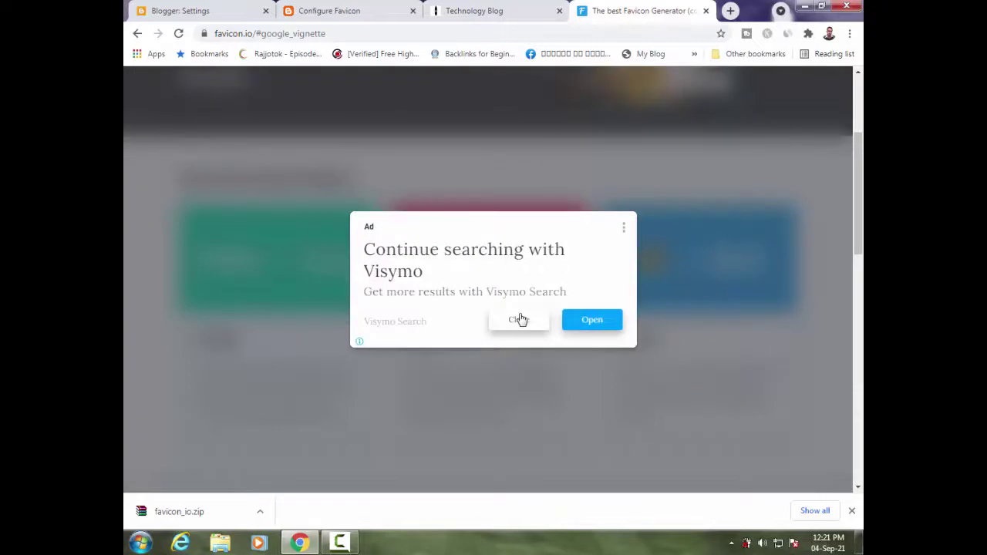
left_click(514, 325)
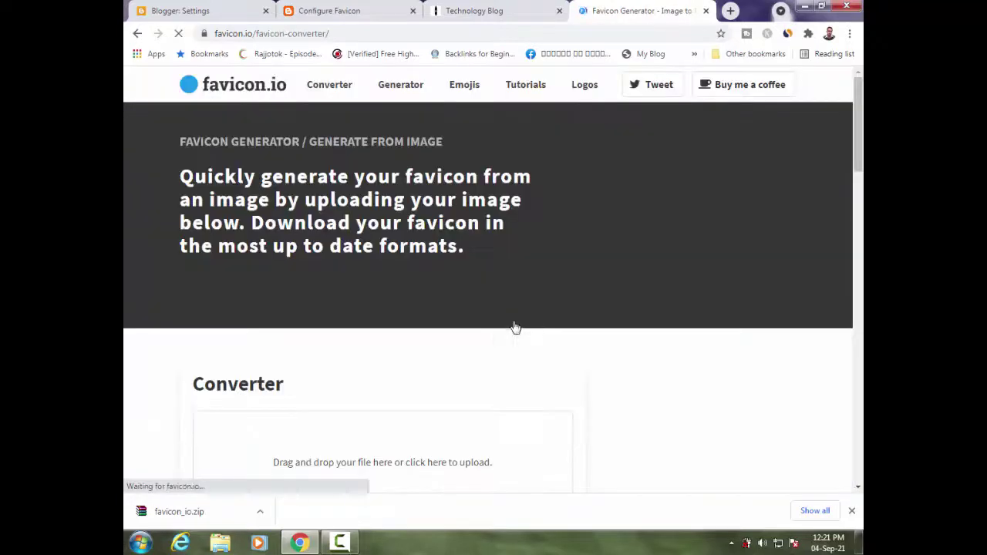
Step: Upload Smart Tuber.jpg from the MY BLOG folder to the favicon converter
scroll(659, 274, "down", 3)
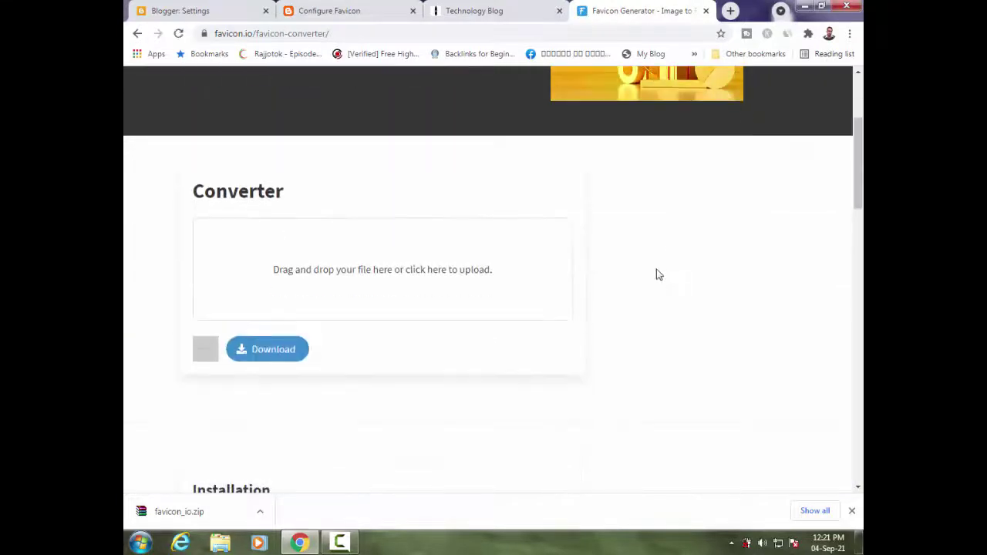
left_click(393, 274)
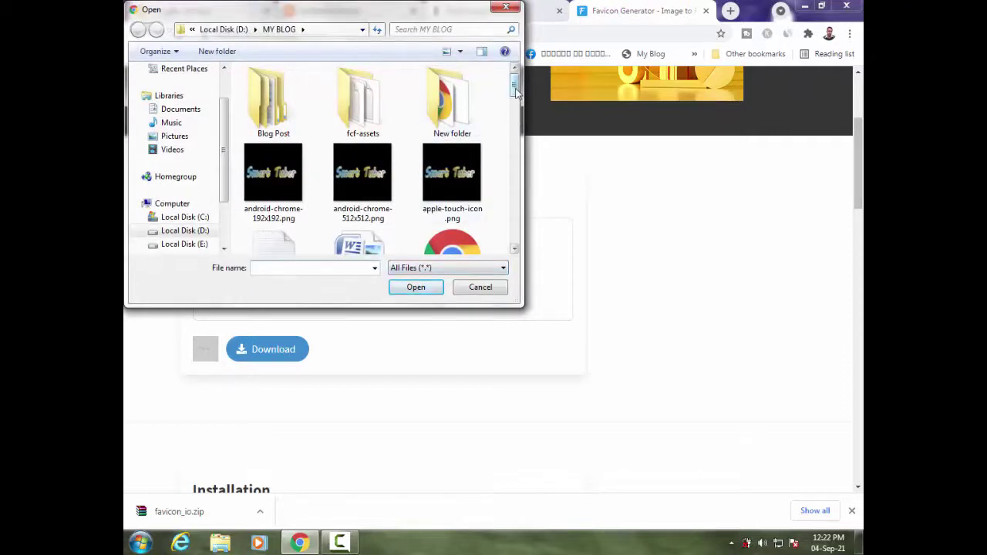
left_click_drag(517, 91, 514, 187)
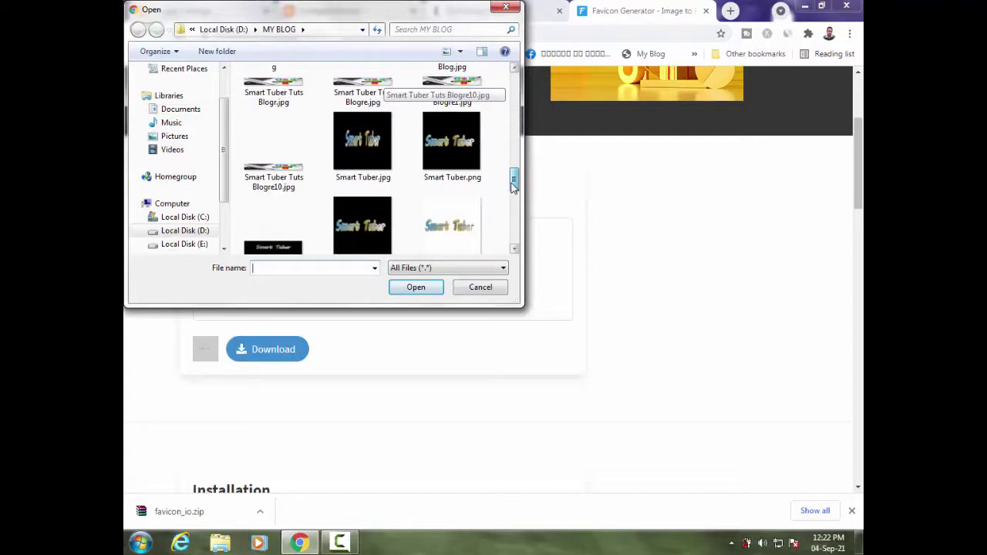
left_click(362, 143)
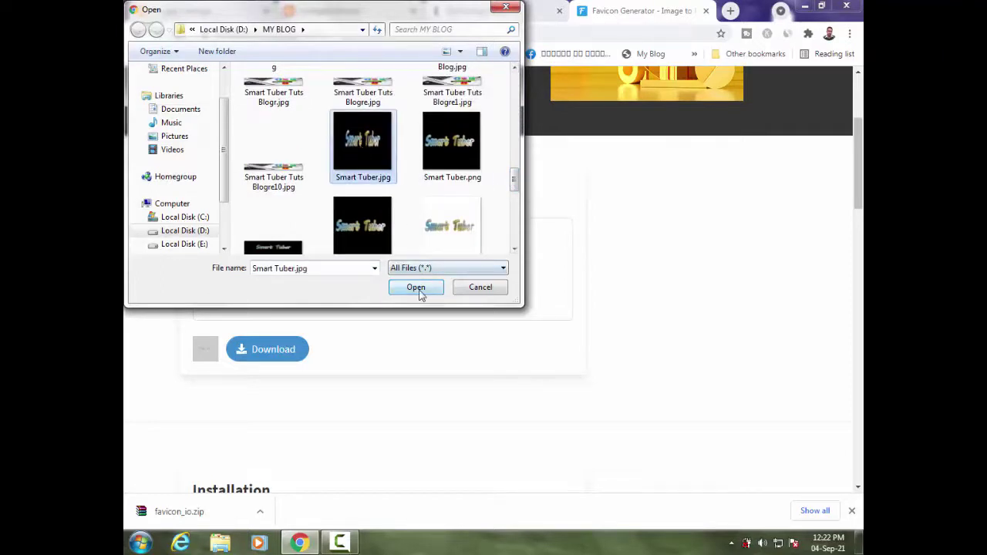
left_click(416, 287)
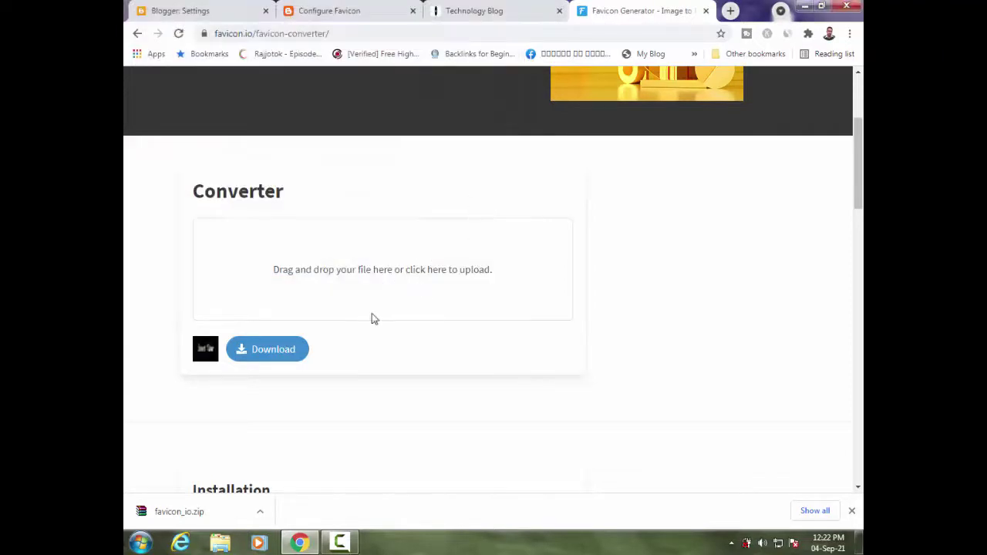
Step: Download the converted favicon package and show favicon_io.zip in its download folder
left_click(270, 351)
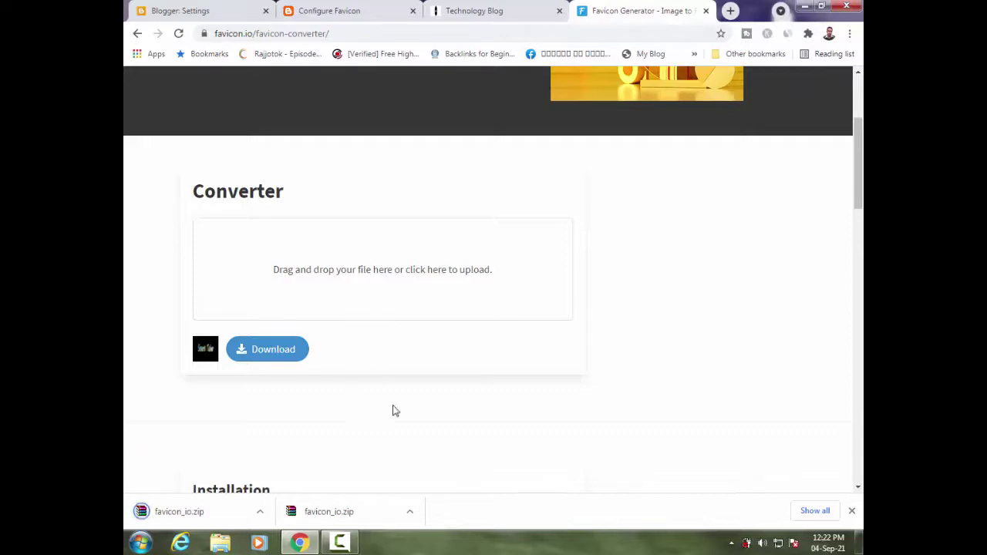
left_click(409, 511)
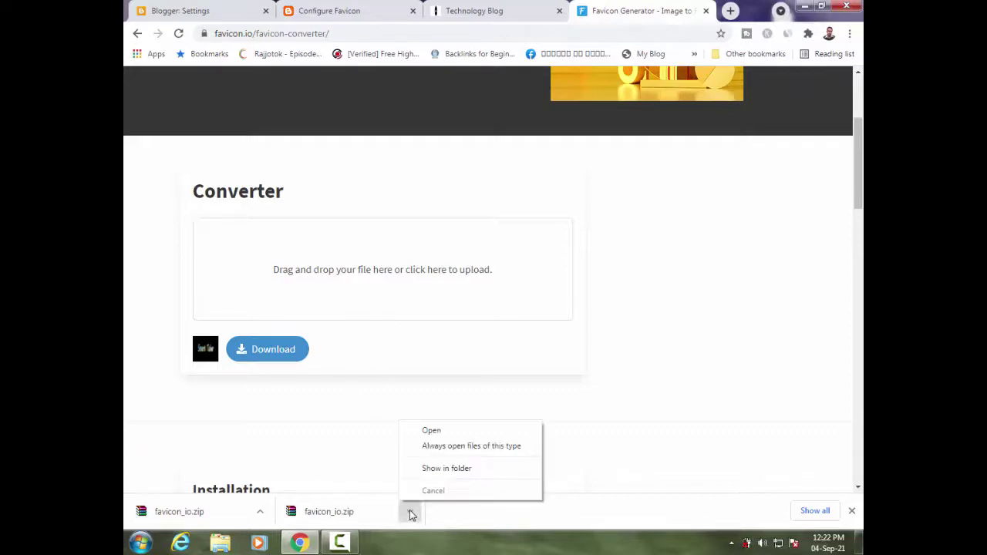
left_click(468, 552)
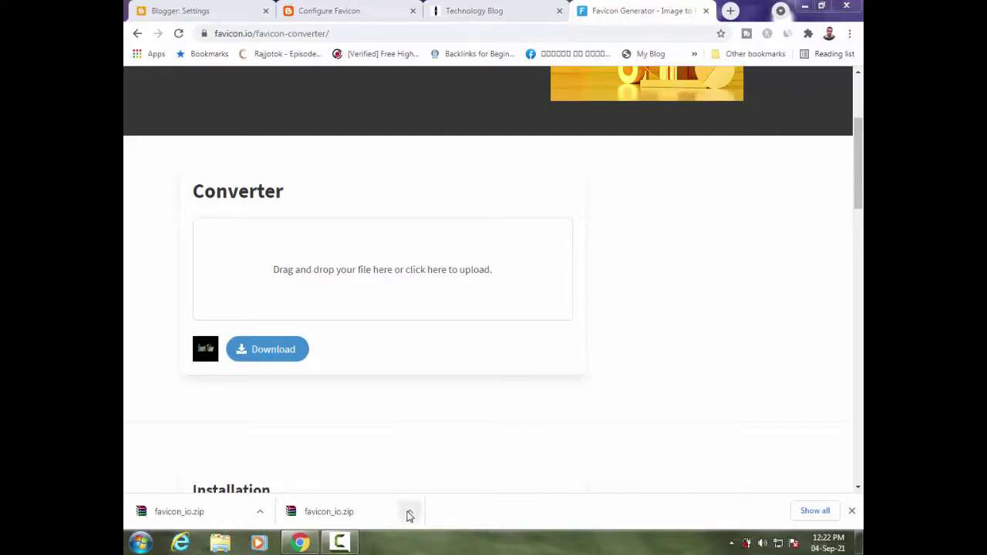
left_click(260, 512)
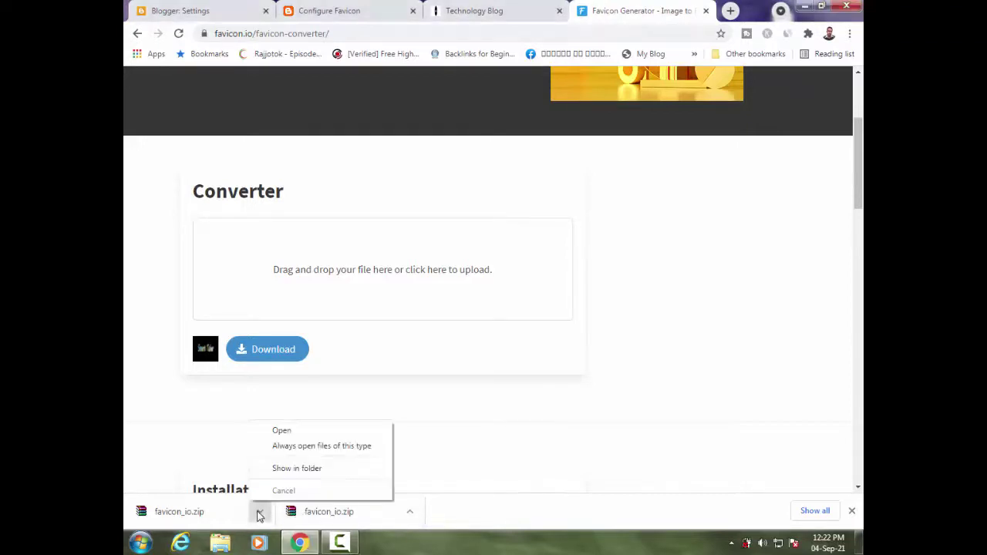
left_click(321, 470)
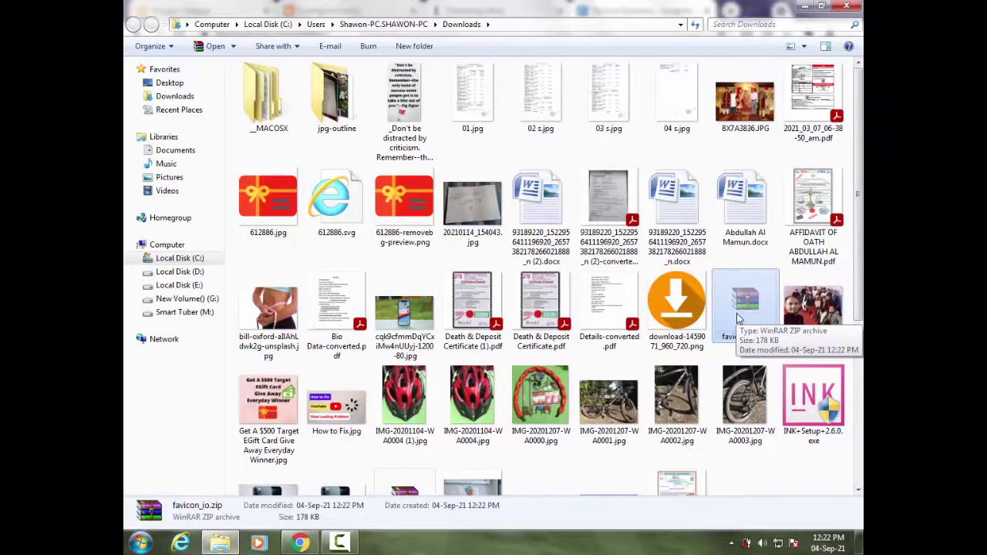
Step: Go to the desktop and paste favicon_io.zip into the Quora folder
left_click(856, 542)
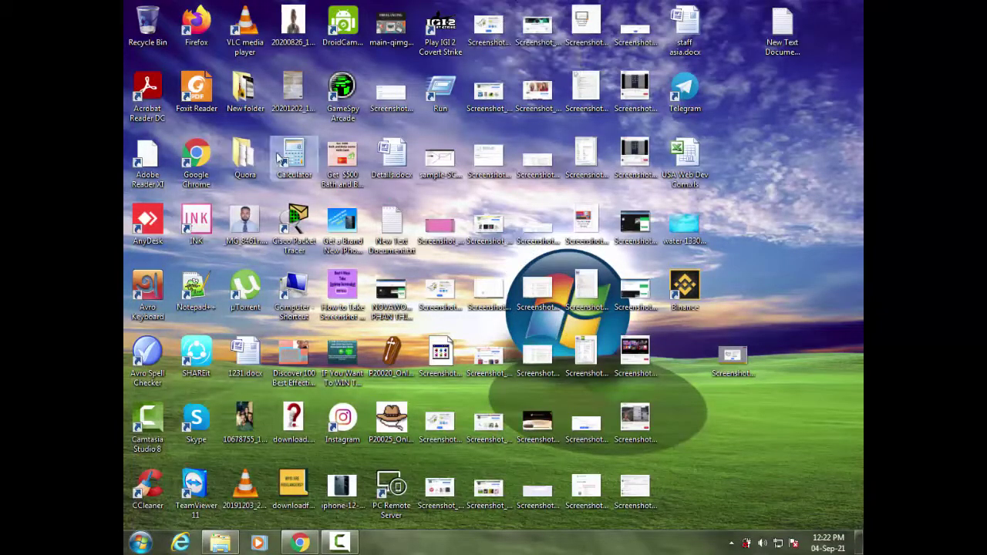
double_click(245, 156)
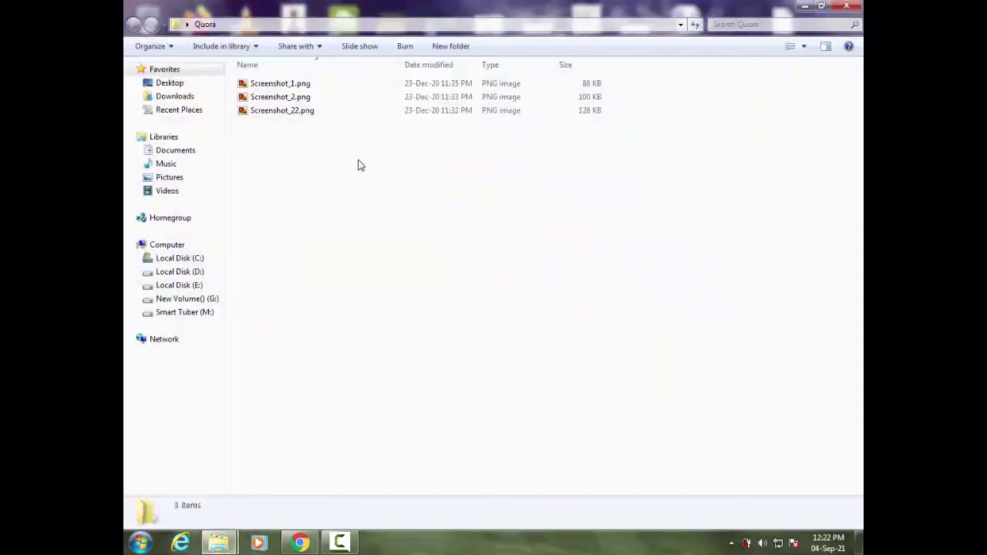
right_click(358, 164)
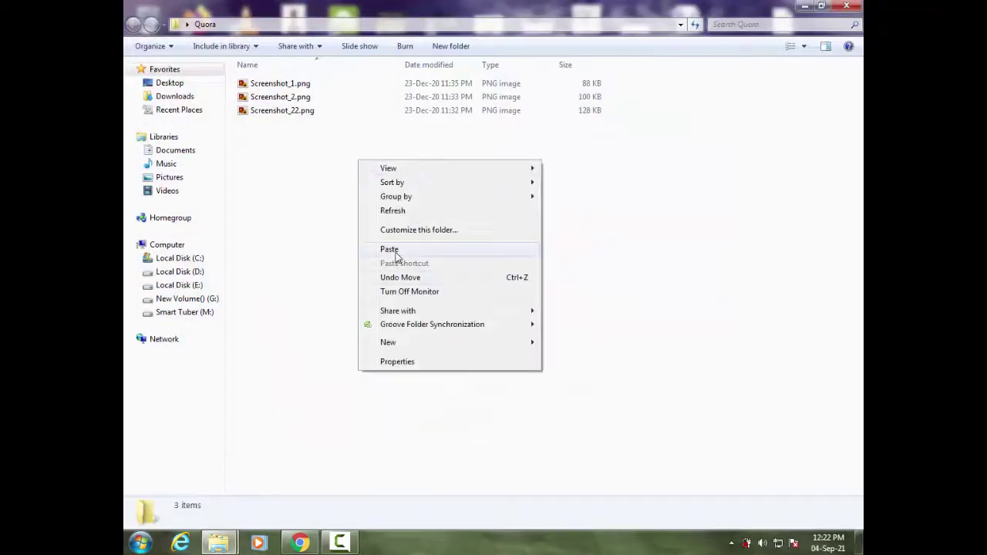
left_click(395, 251)
left_click(391, 309)
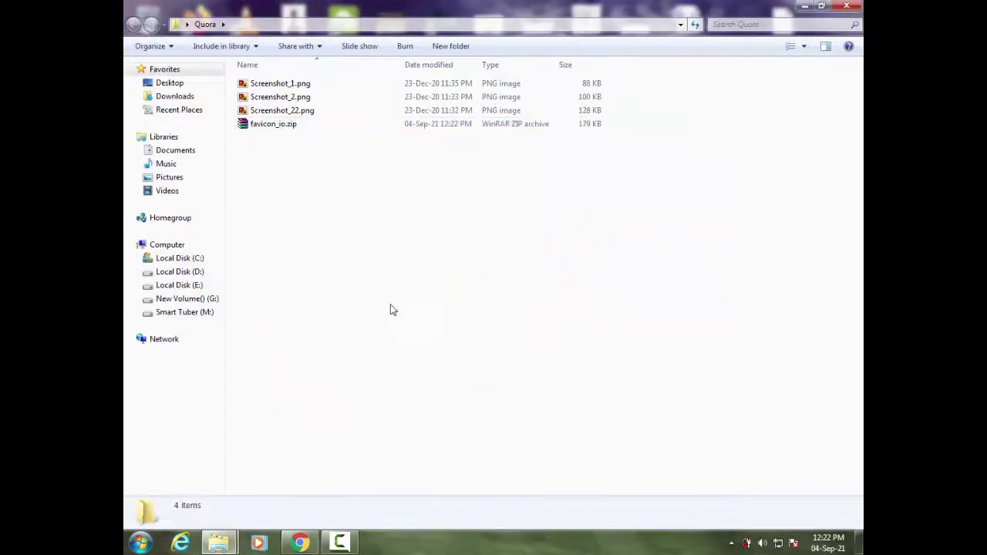
Step: Extract the contents of favicon_io.zip directly into the Quora folder
left_click(264, 125)
right_click(266, 126)
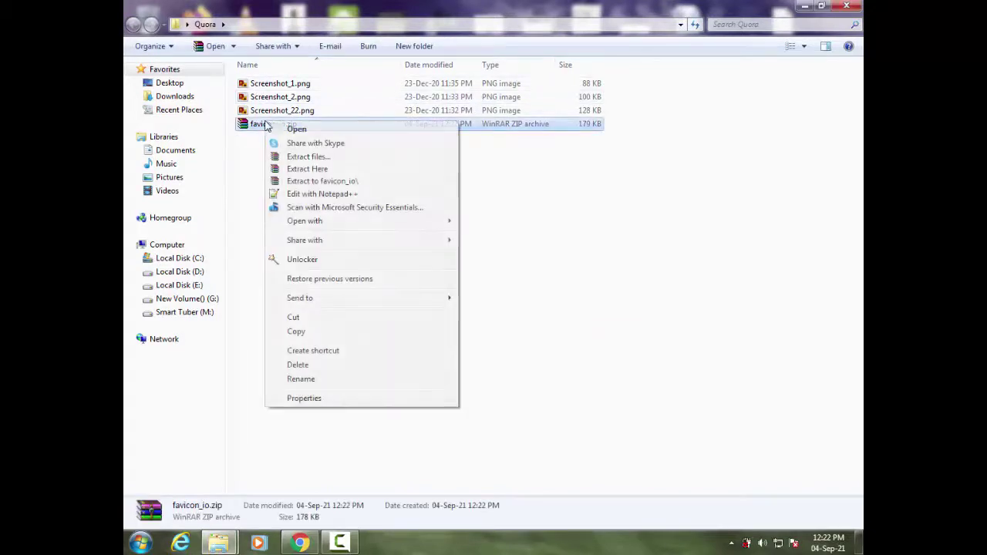
left_click(316, 170)
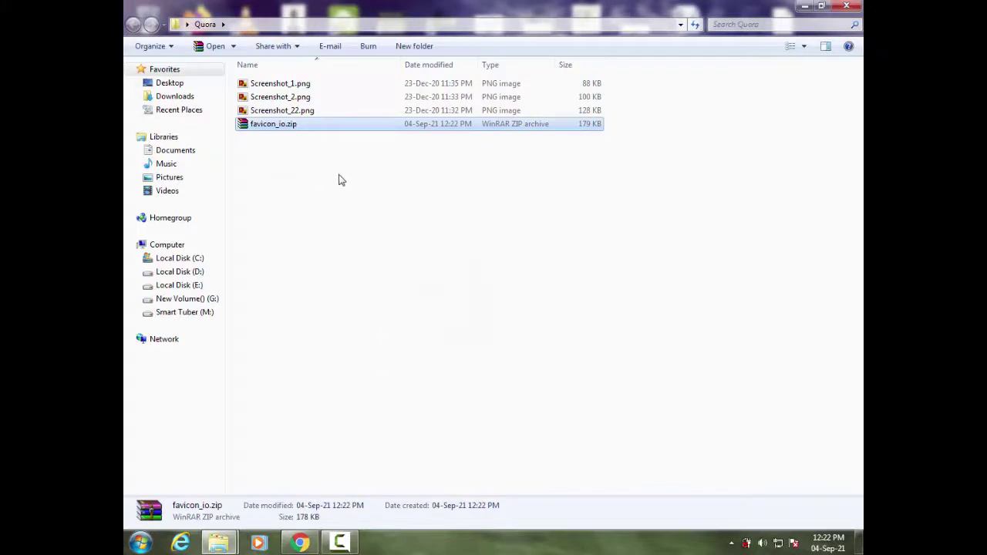
left_click(440, 317)
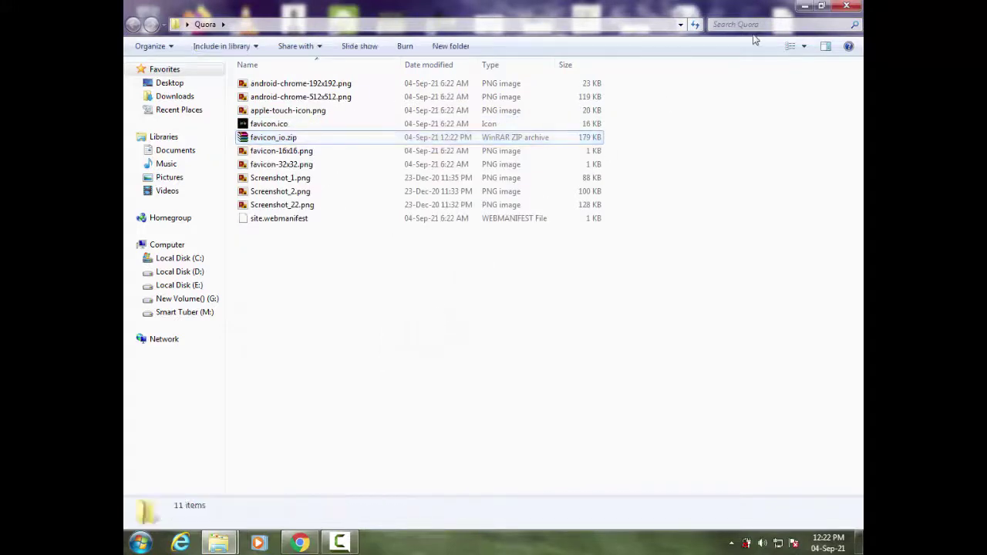
Step: Display the Quora folder's files as large icons and select favicon.ico
left_click(803, 47)
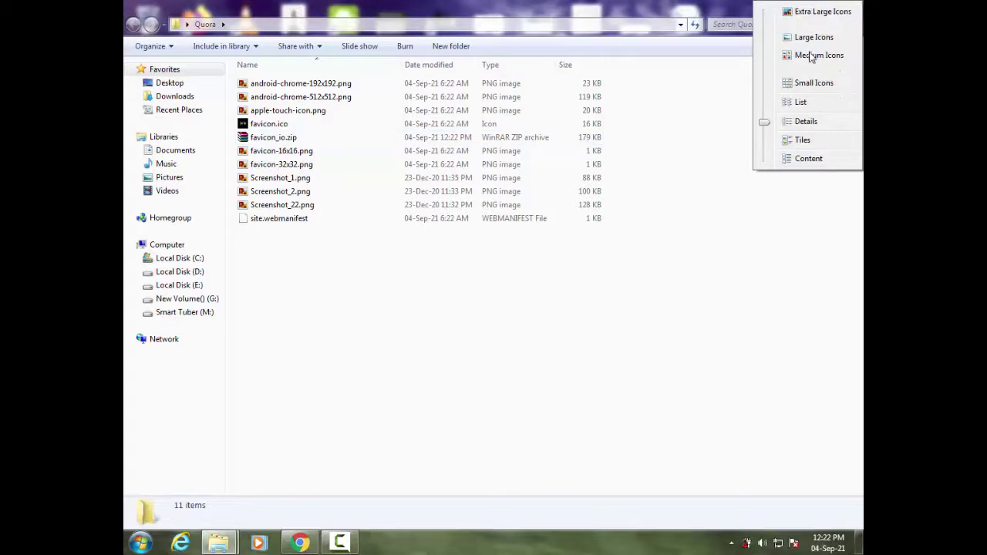
left_click(811, 38)
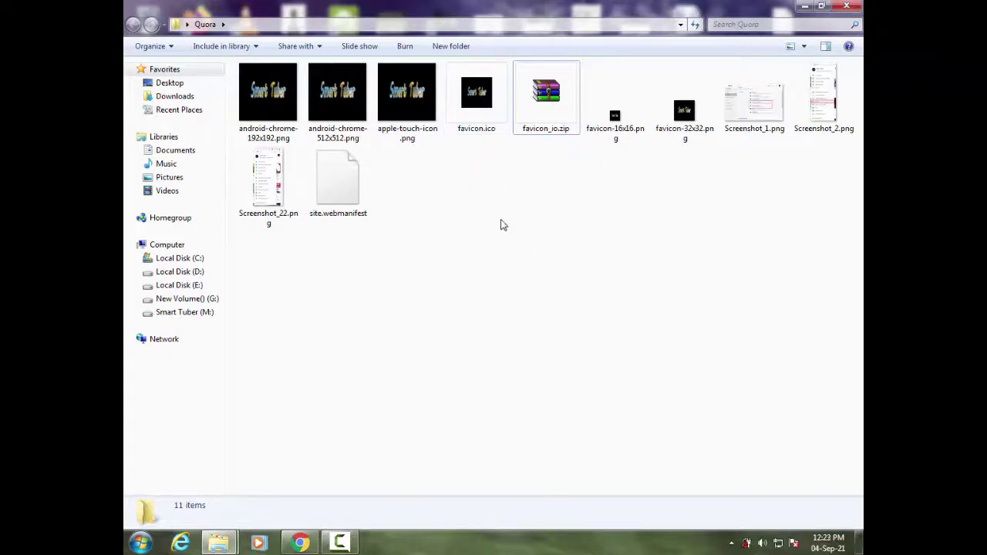
mouse_move(472, 126)
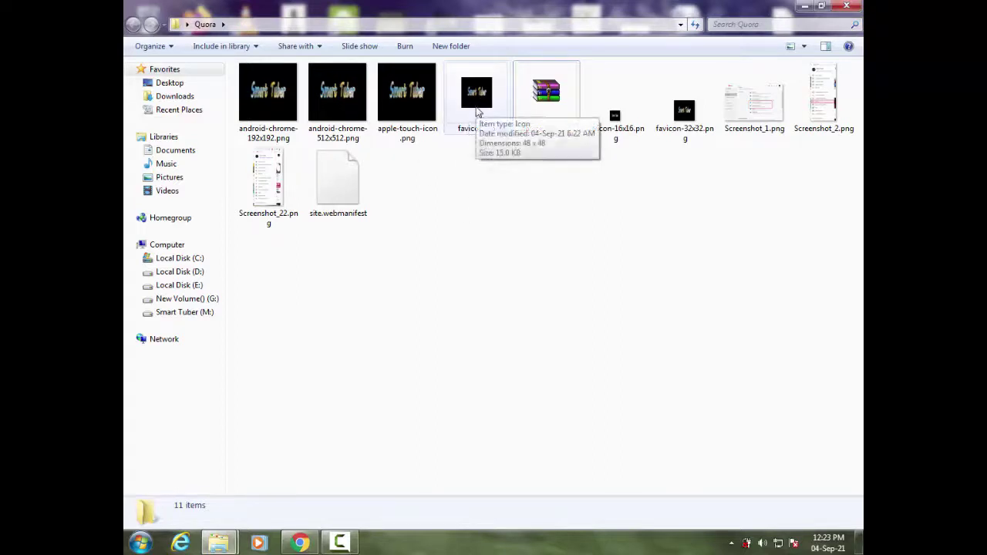
left_click(478, 112)
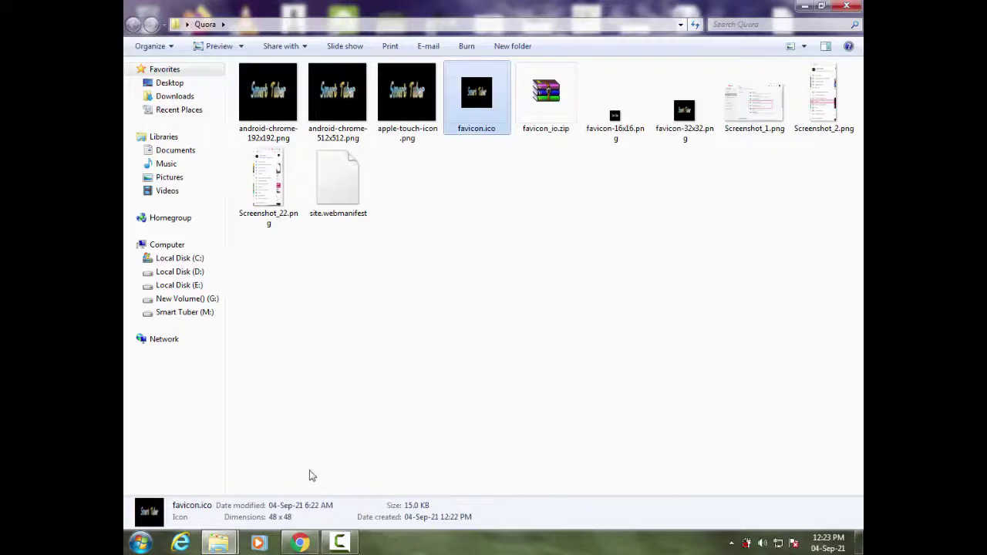
Step: Switch to Chrome and remove the existing custom favicon on Blogger's Configure Favicon page
left_click(299, 543)
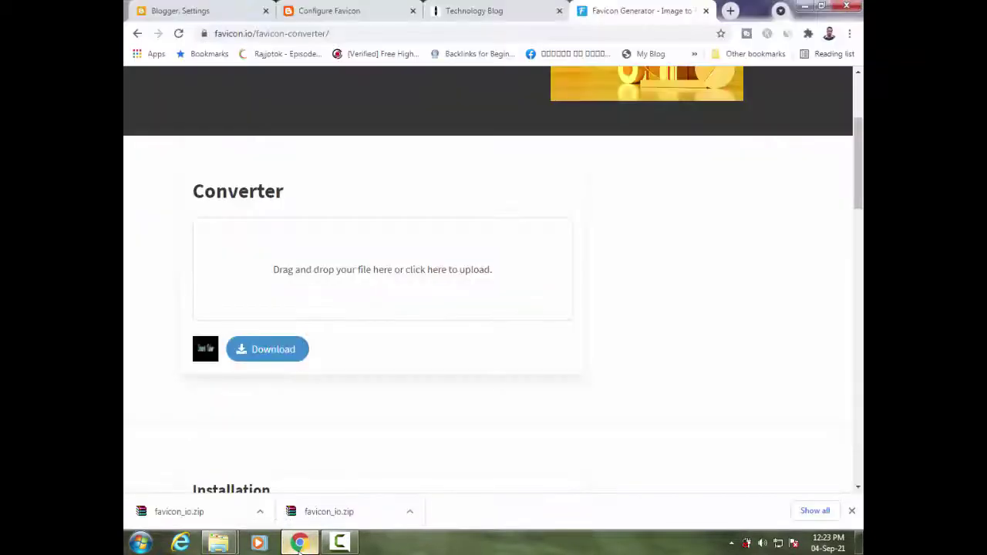
left_click(368, 7)
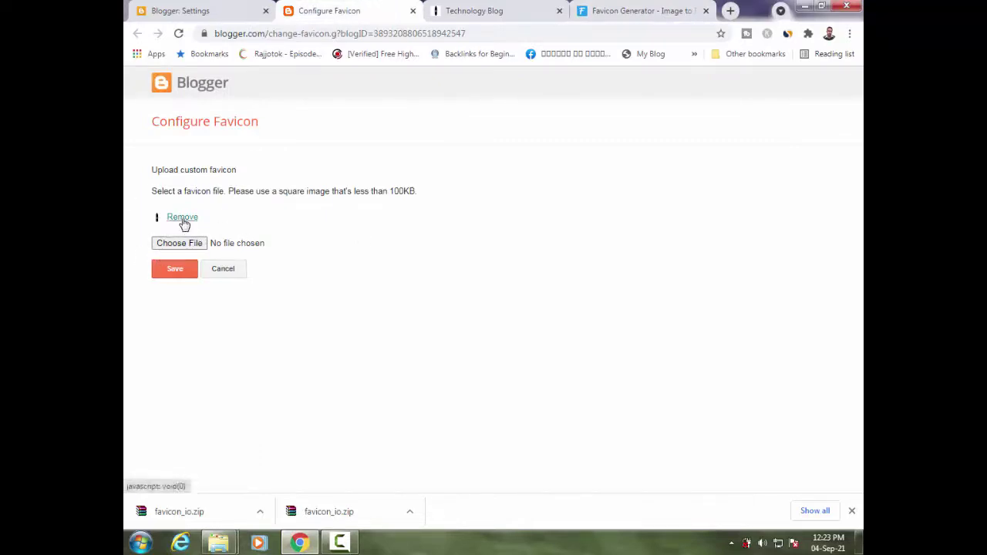
left_click(182, 218)
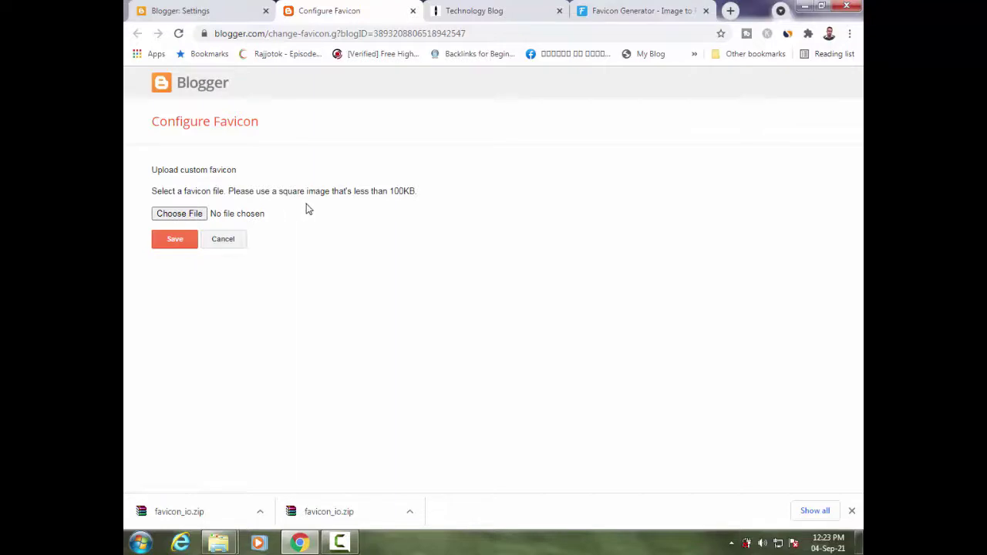
left_click(339, 543)
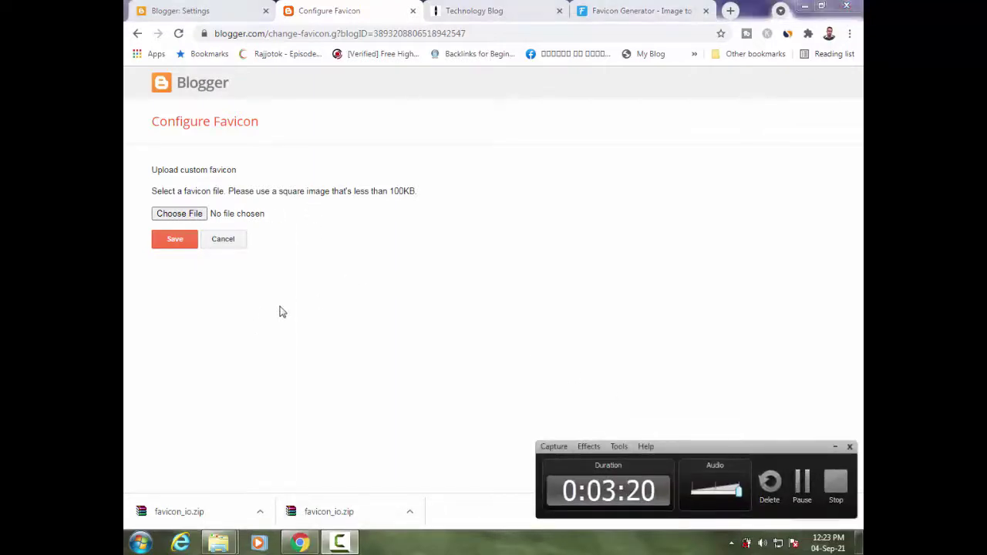
Step: Choose favicon.ico from the Quora folder on the desktop as the blog's custom favicon file
left_click(190, 219)
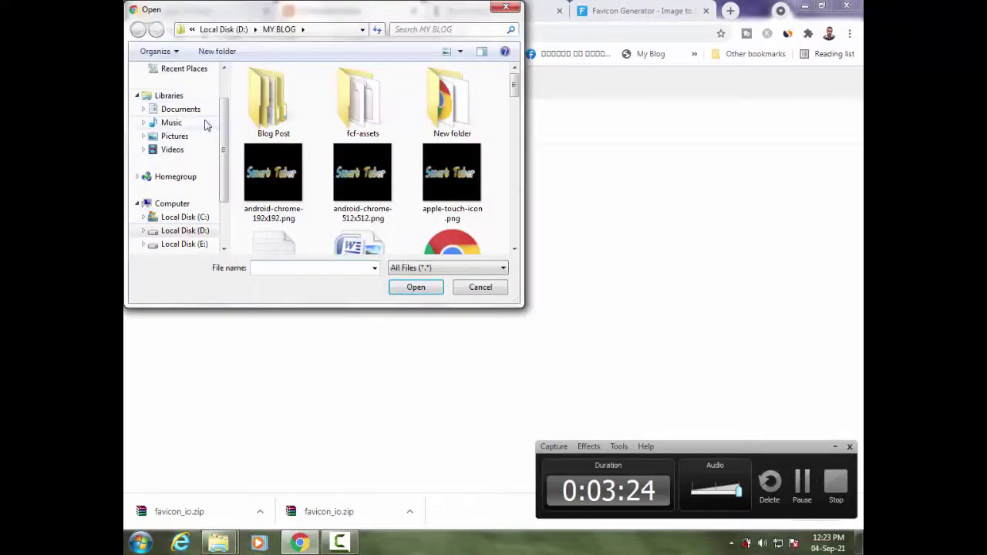
scroll(204, 115, "up", 1)
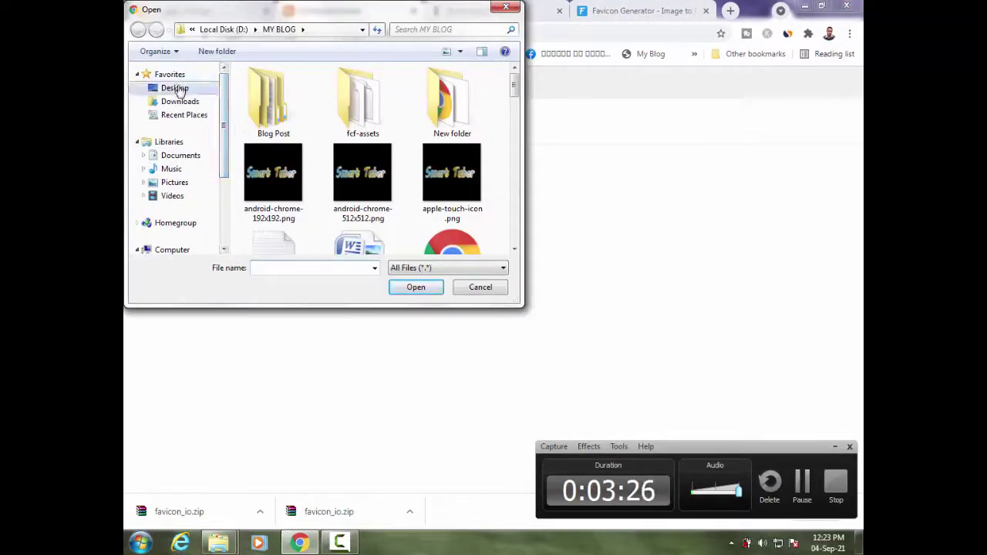
left_click(174, 88)
left_click(266, 269)
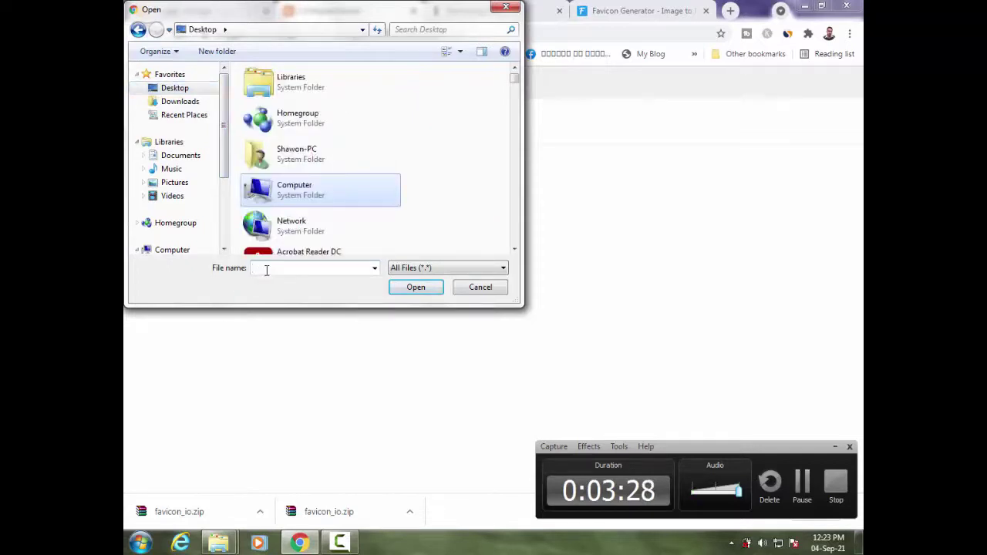
type("q")
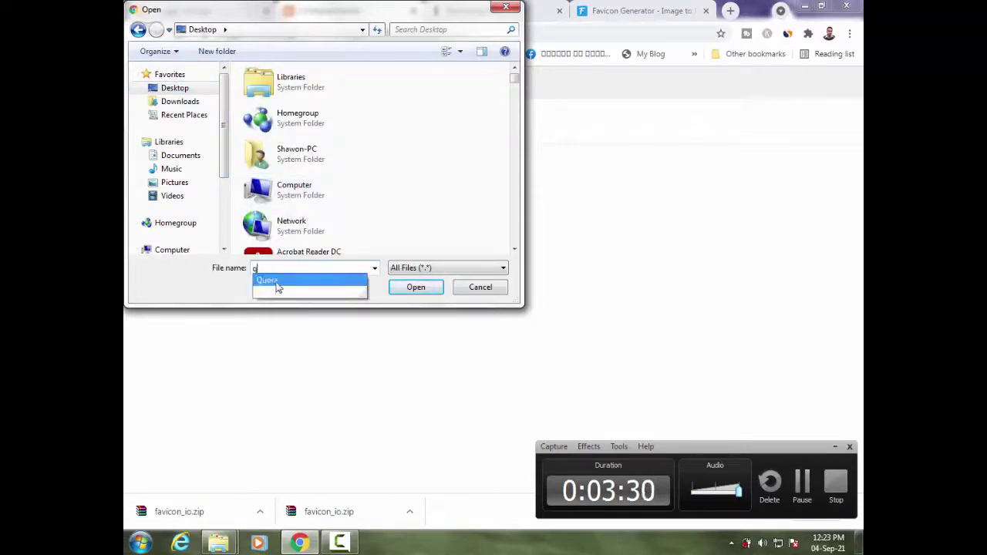
left_click(278, 287)
left_click(414, 289)
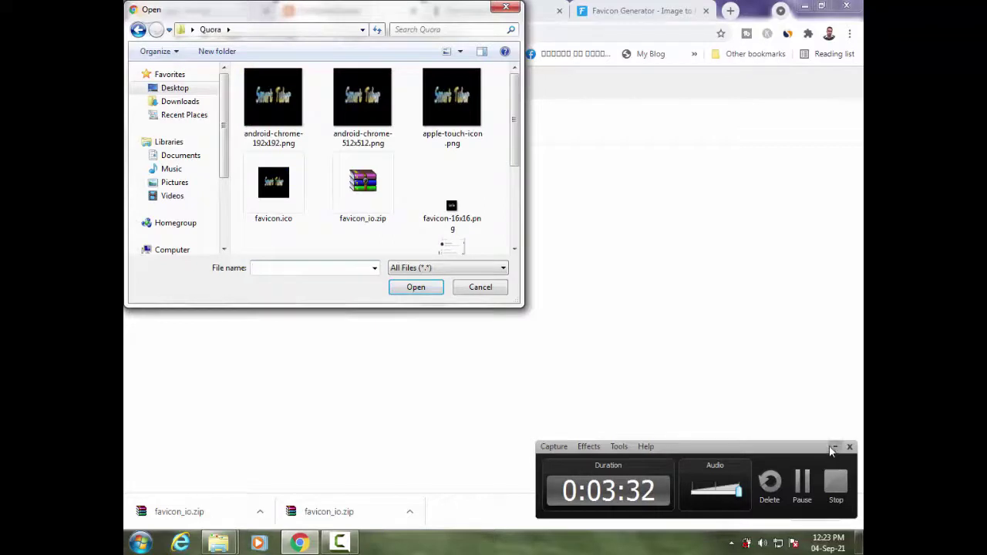
left_click(832, 449)
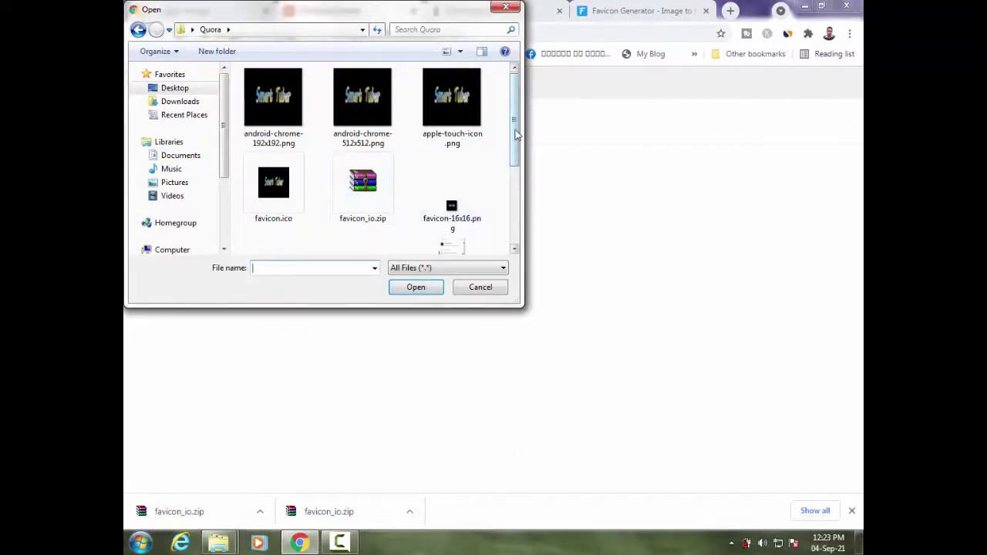
scroll(516, 139, "down", 1)
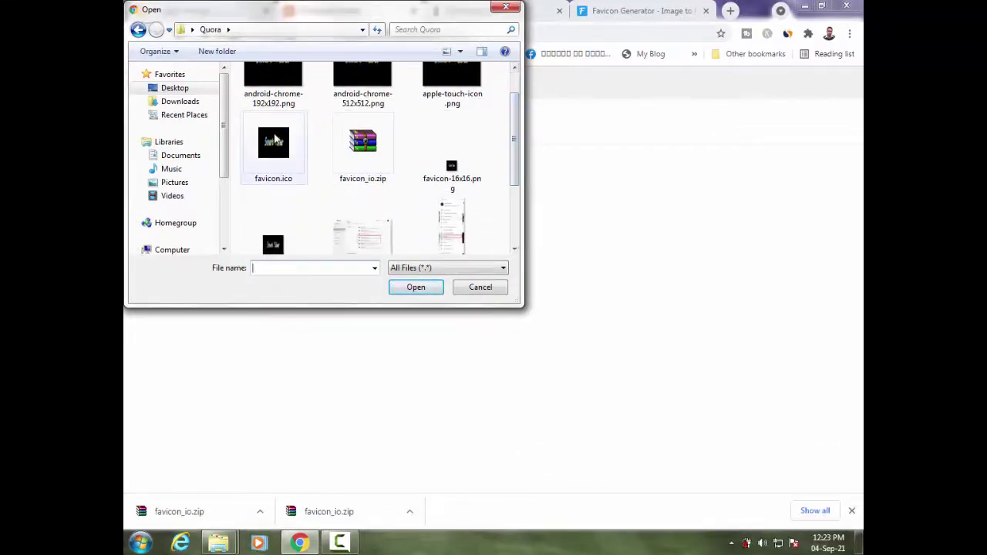
left_click(275, 139)
left_click(425, 295)
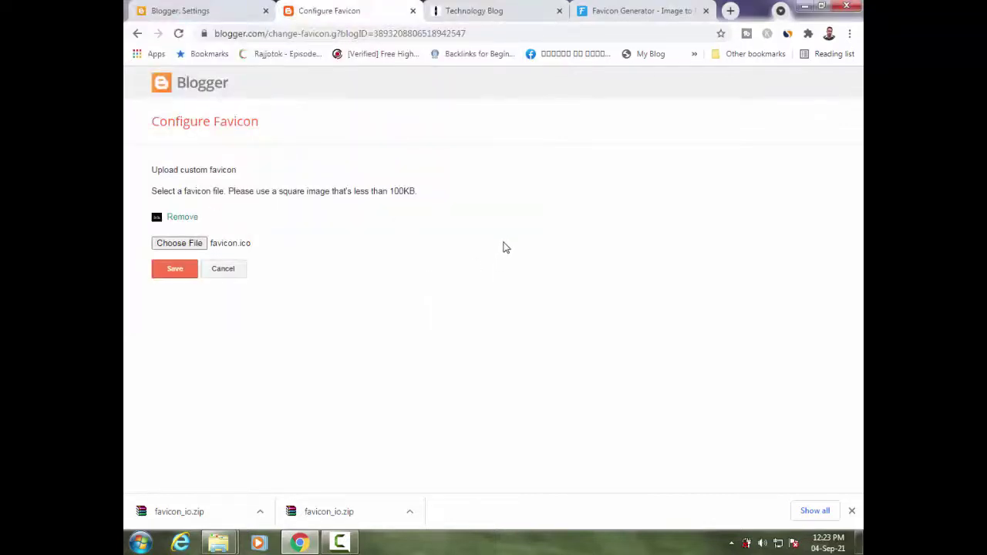
Step: Reload the Technology Blog page to check its icon, and save favicon.ico as the custom favicon in Blogger
left_click(493, 9)
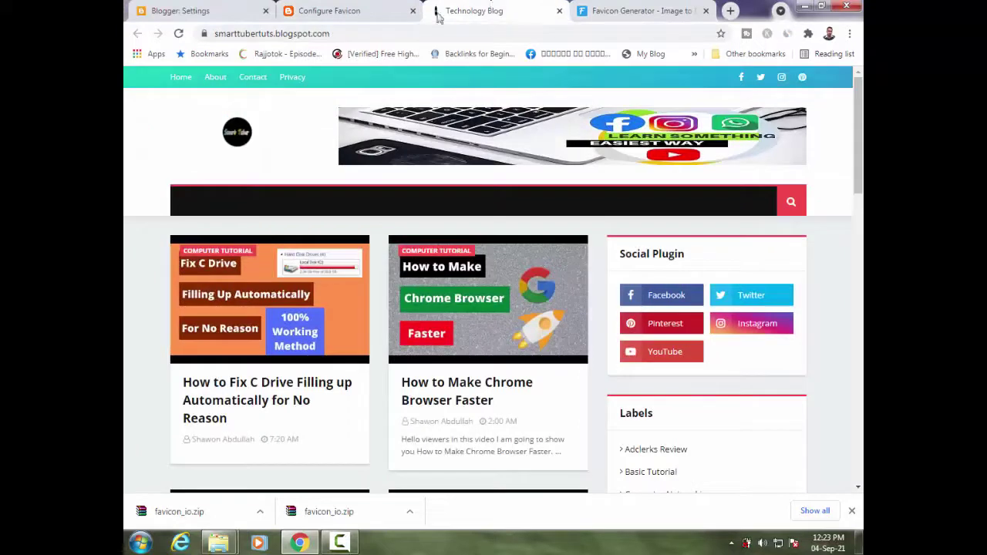
left_click(185, 34)
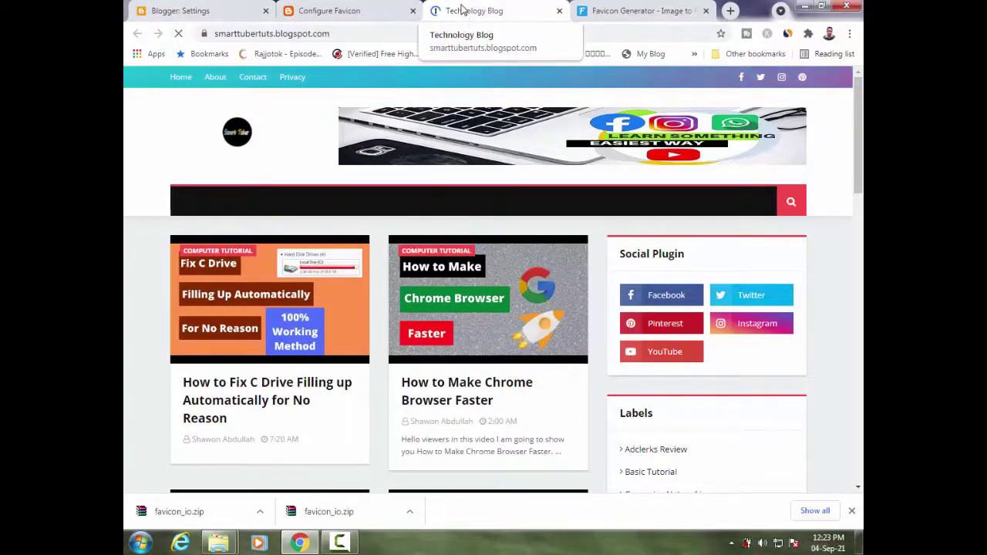
left_click(322, 11)
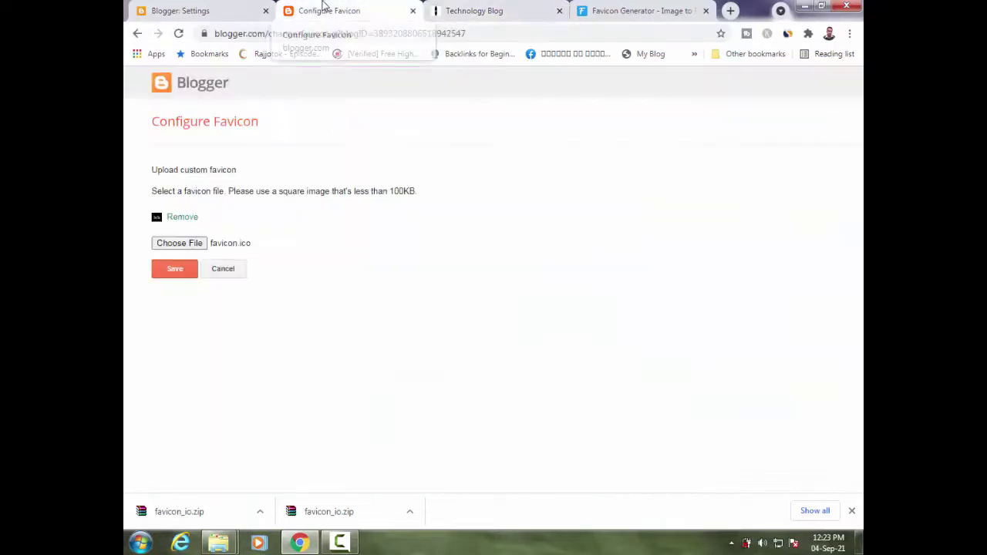
left_click(174, 271)
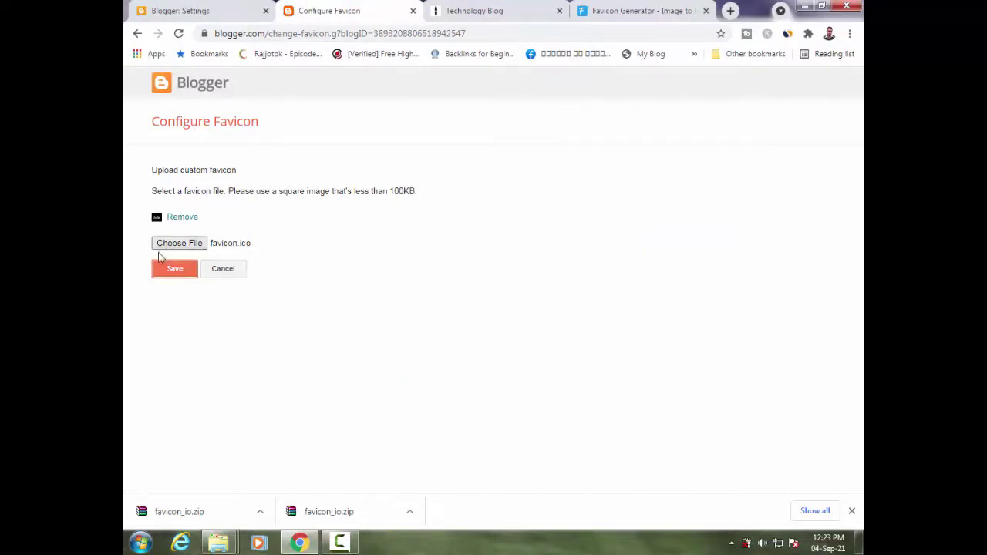
Step: Refresh the live blog to check for the new favicon and save the Configure Favicon page again
left_click(478, 6)
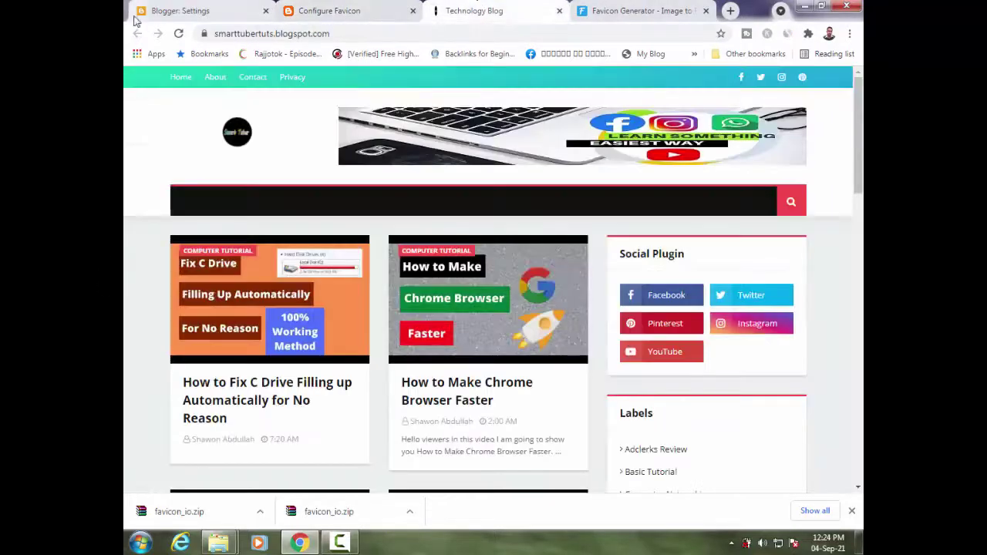
left_click(179, 35)
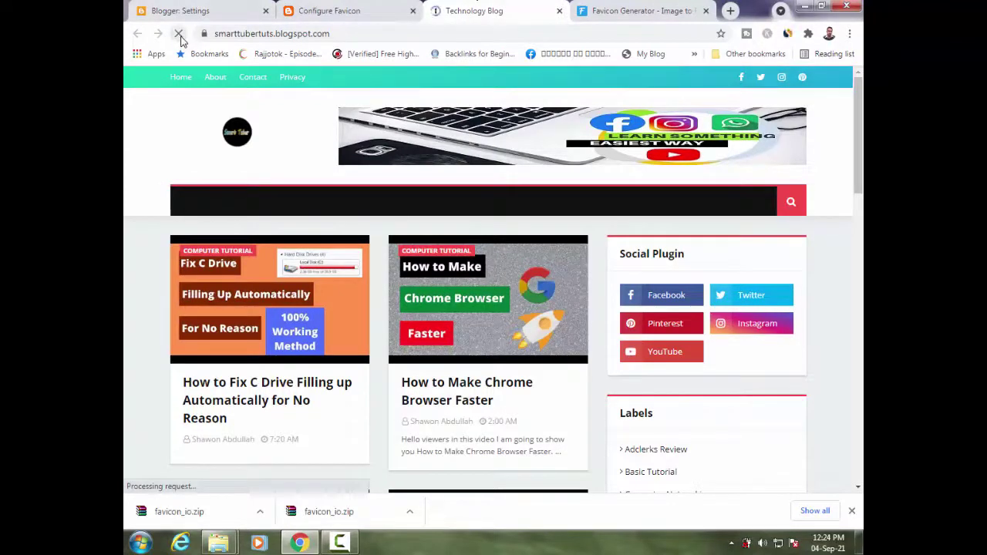
left_click(349, 8)
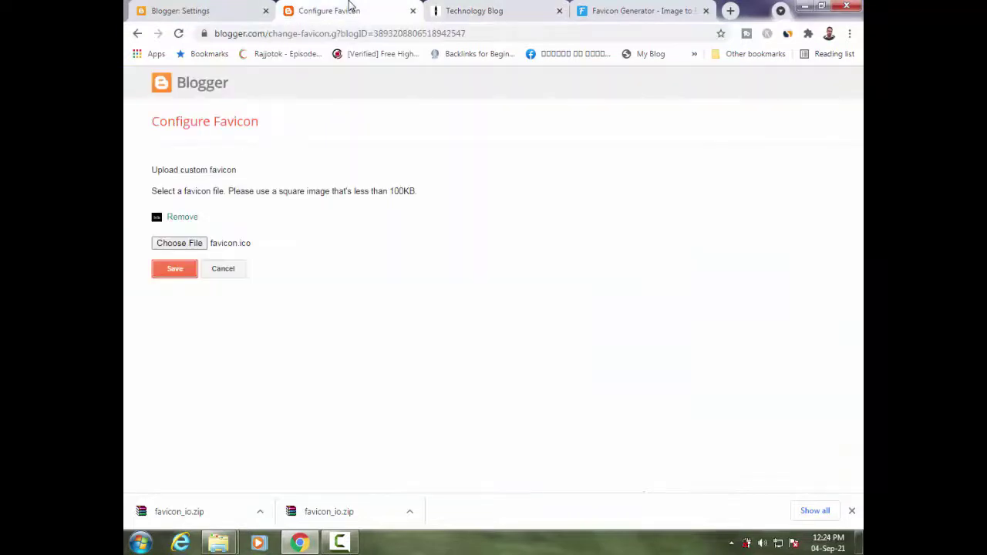
left_click(176, 271)
Step: Check the blog's tab icon against the Configure Favicon page, and reload that page to check the saved favicon
left_click(498, 8)
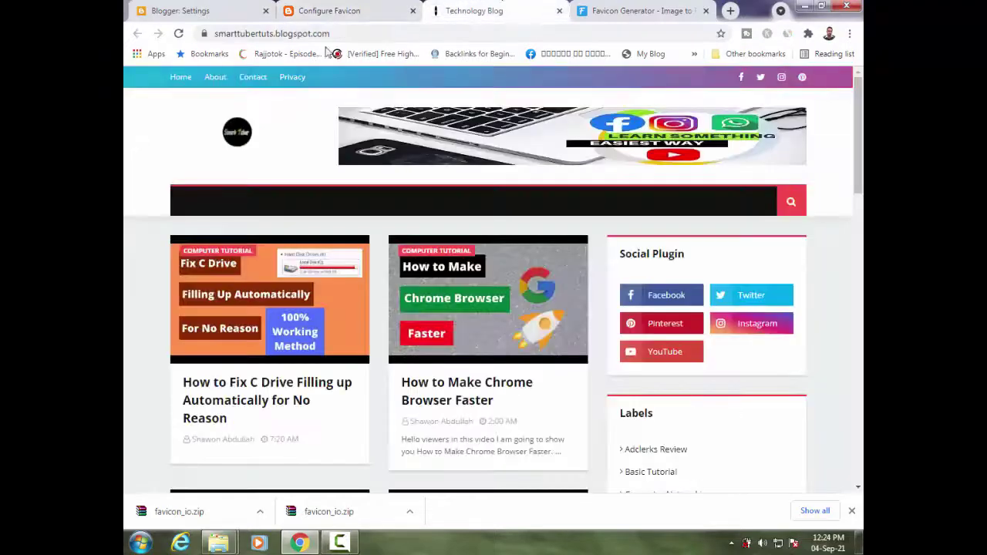
key("ctrl+shift+Tab")
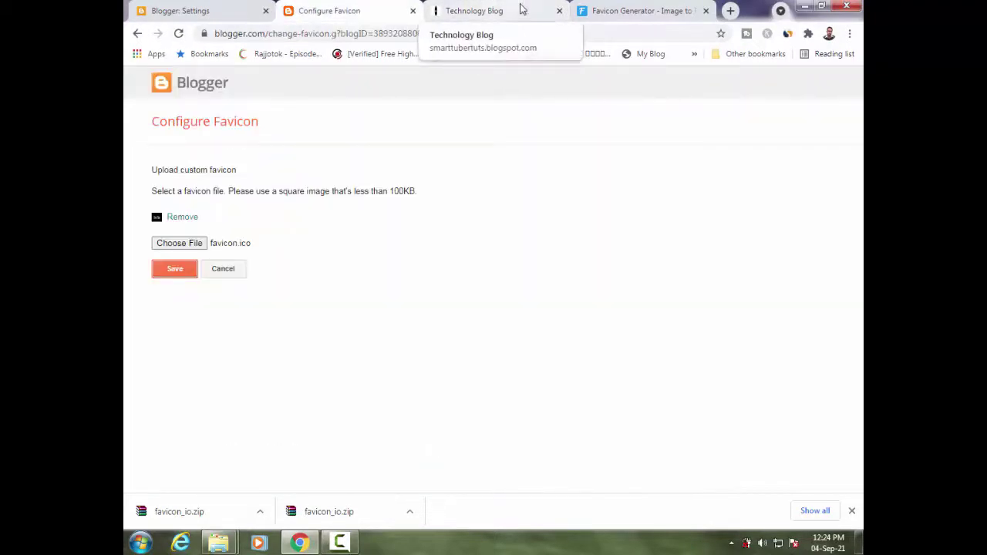
left_click(520, 8)
left_click(342, 9)
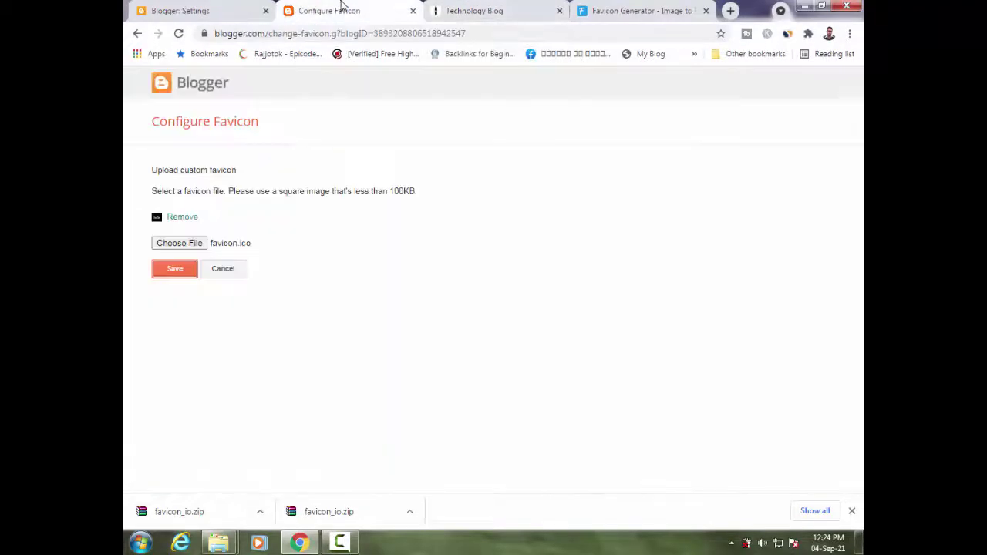
left_click(182, 218)
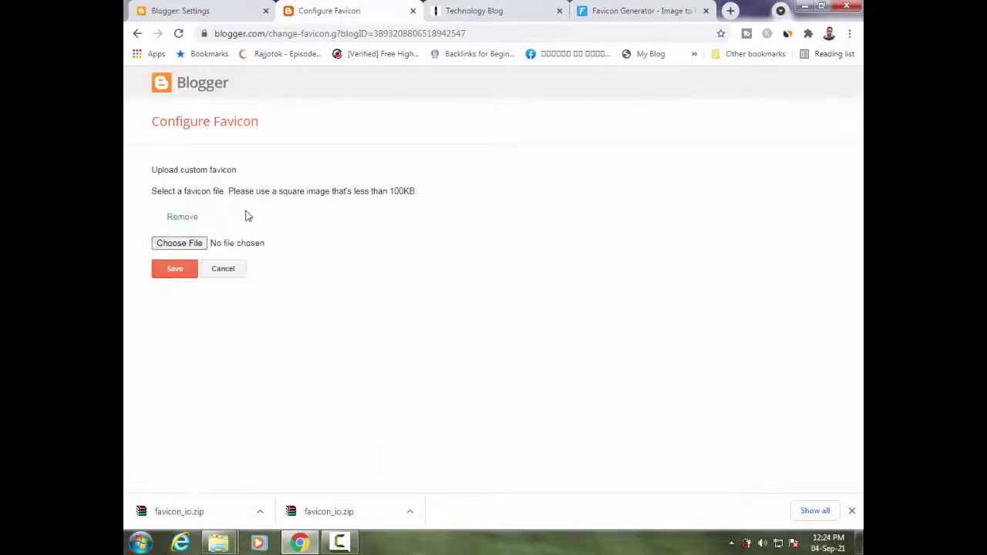
left_click(339, 542)
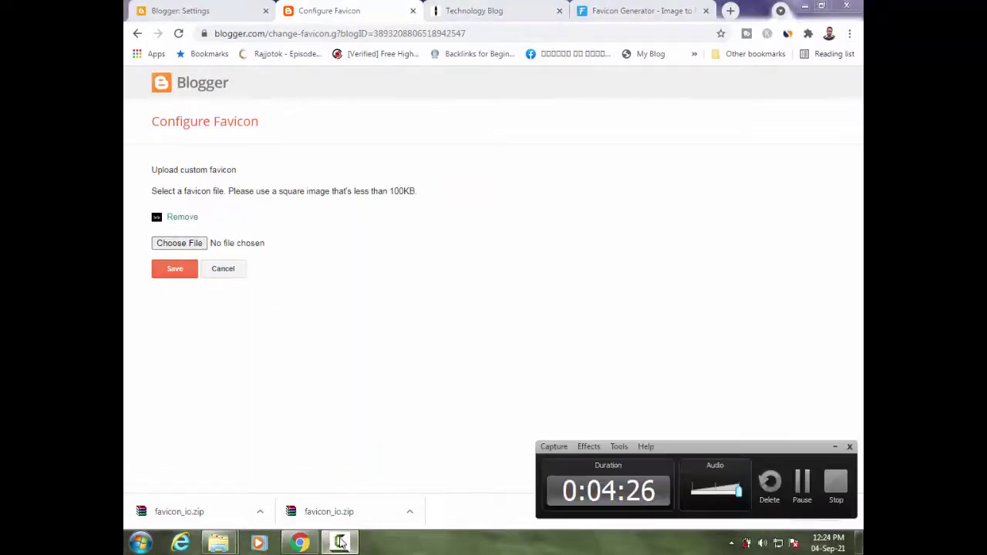
left_click(801, 484)
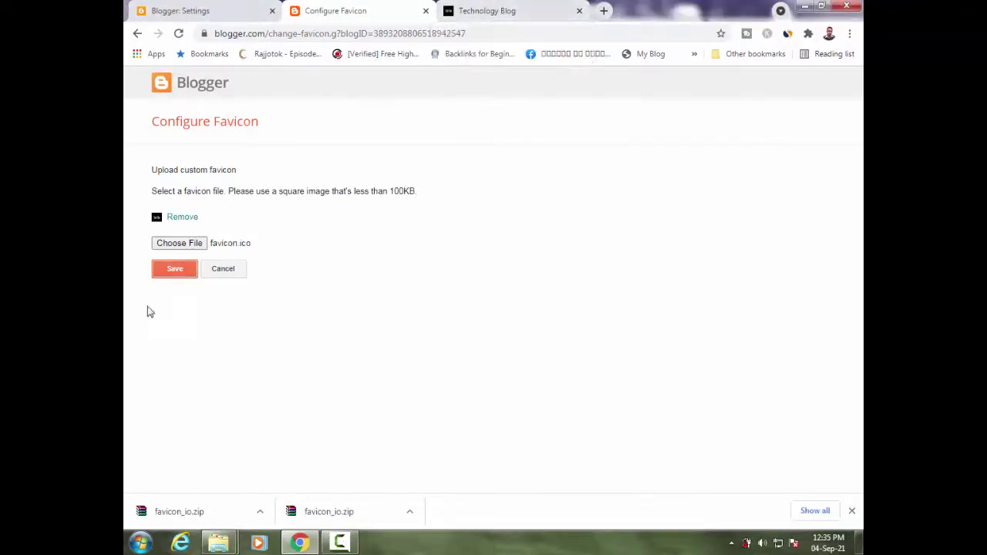
Step: Save the selected favicon.ico once more and reload the Technology Blog page to check its tab icon
left_click(174, 269)
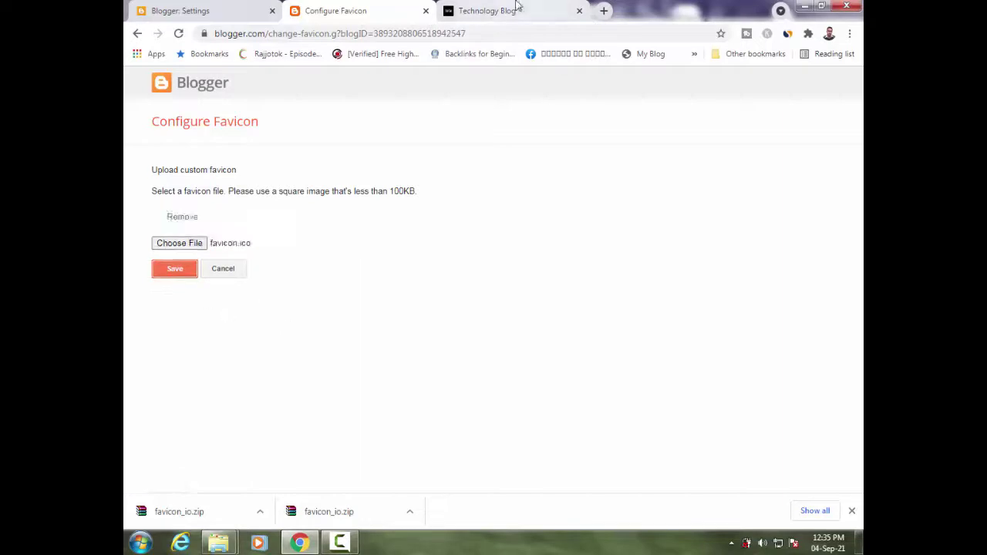
left_click(516, 8)
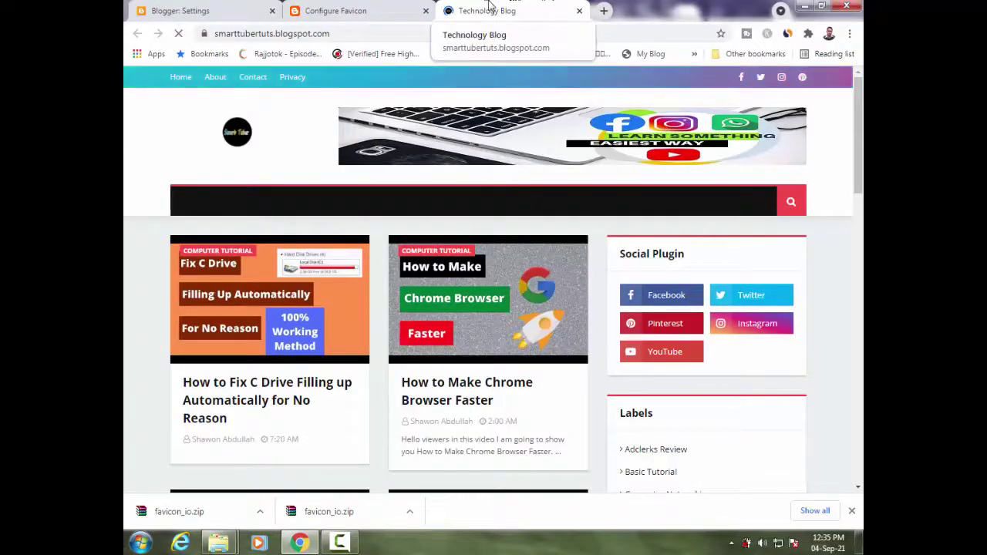
left_click(339, 543)
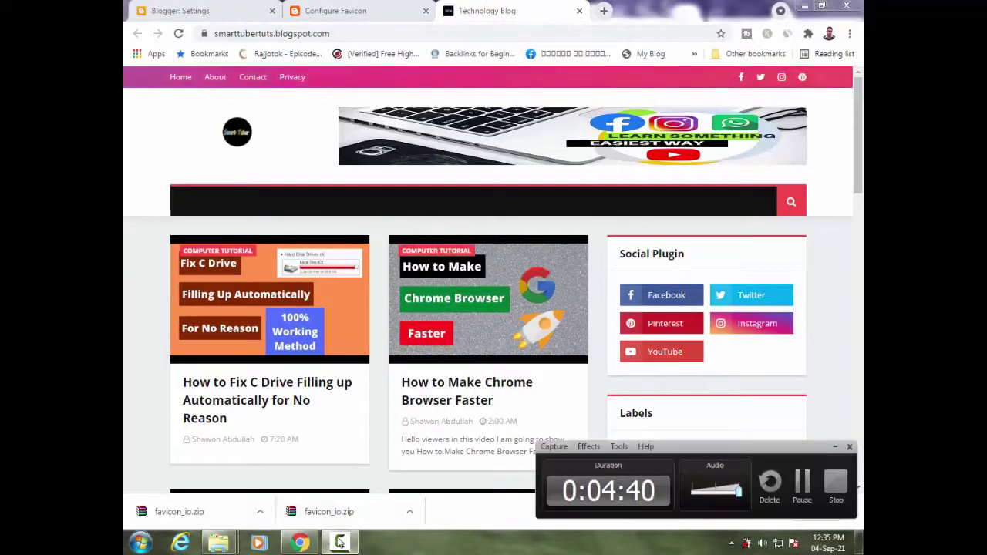
left_click(384, 6)
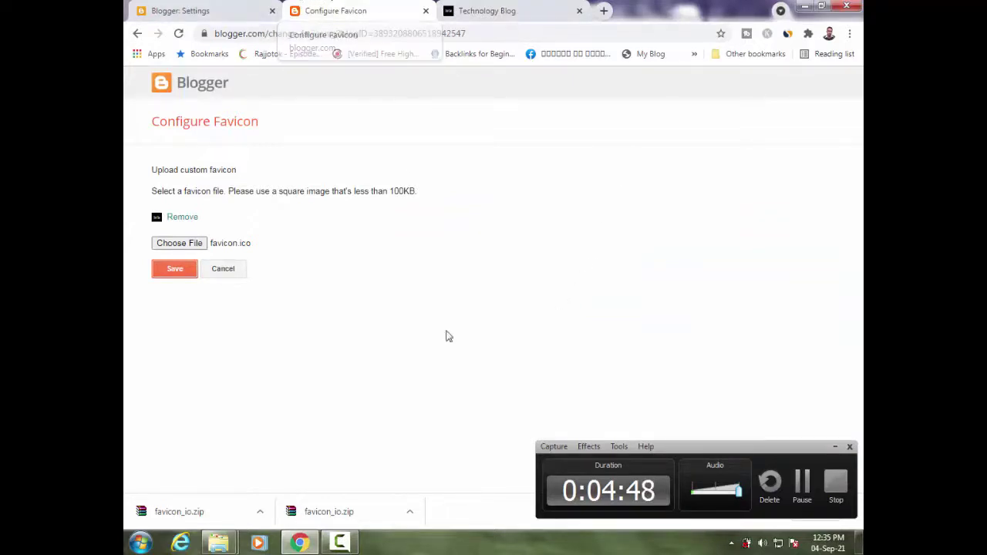
left_click(836, 445)
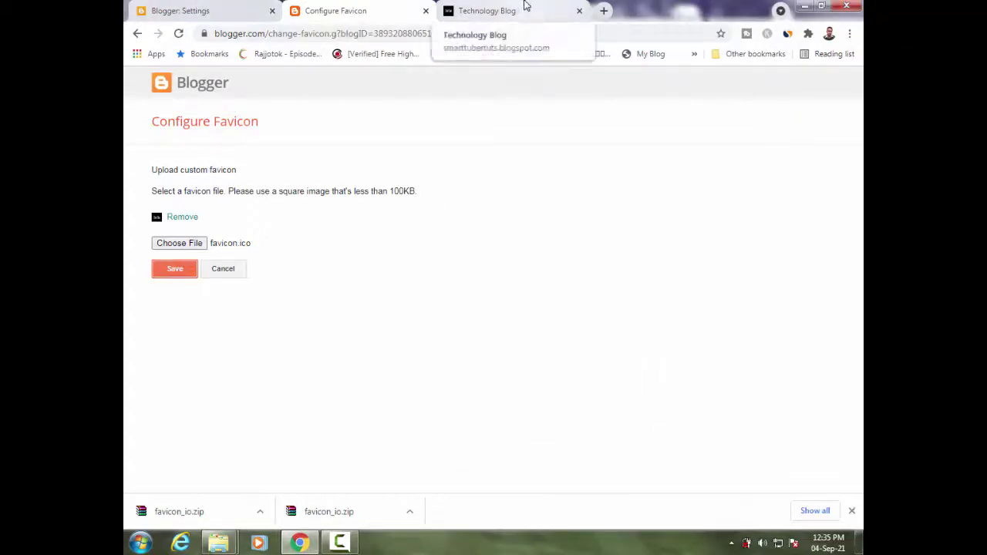
left_click(339, 543)
left_click(838, 485)
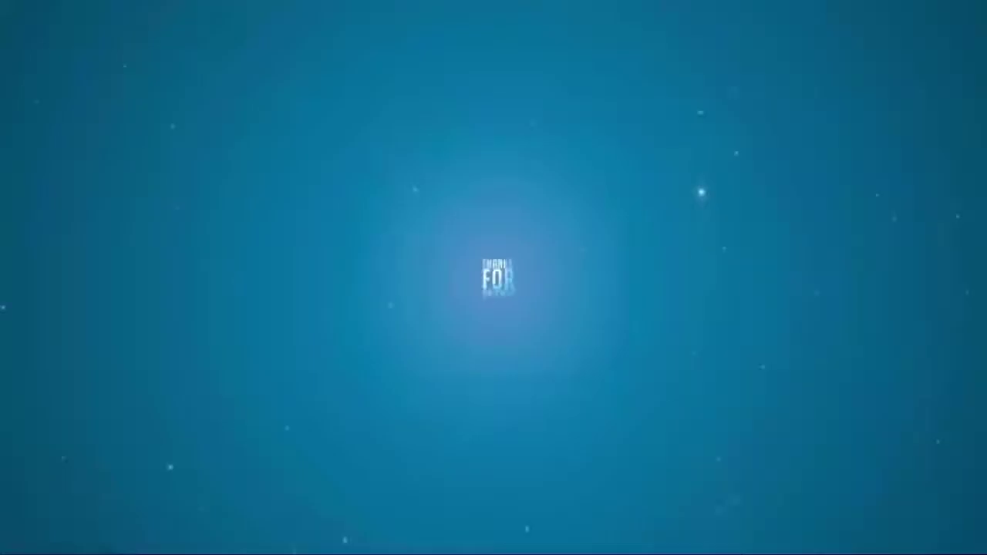